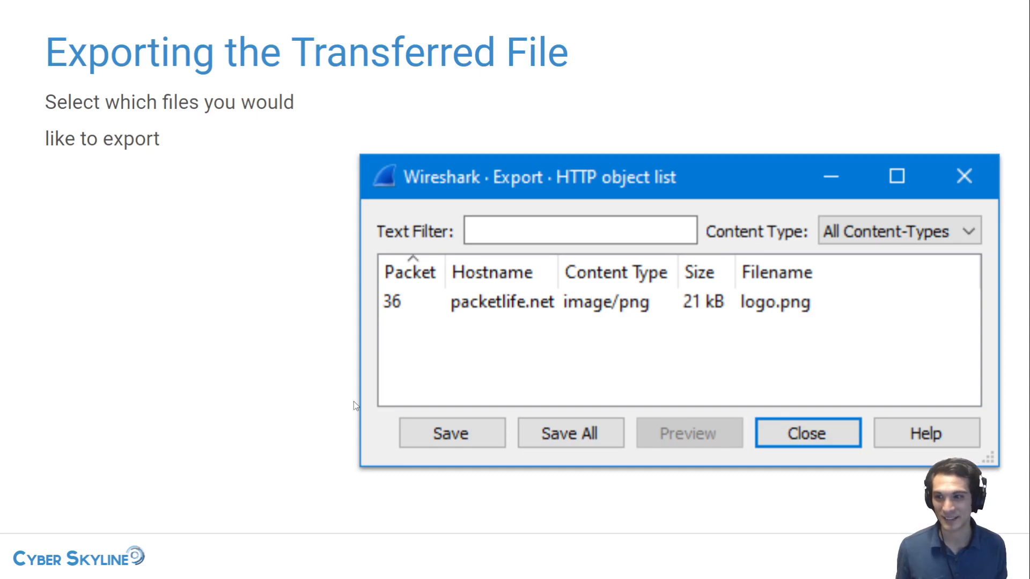
pyautogui.press('Right')
pyautogui.press('Right')
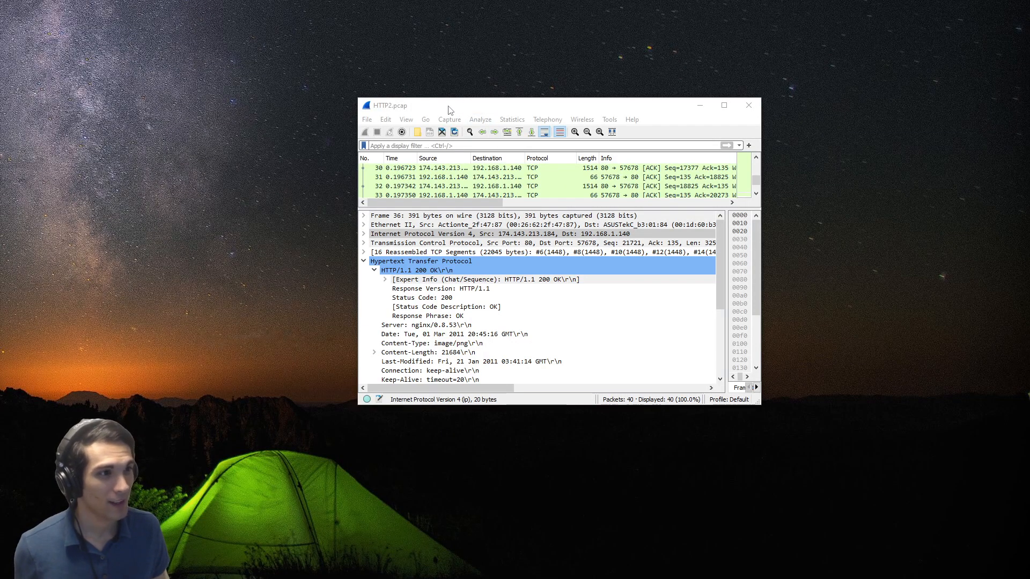
# Maximize the HTTP2.pcap window and enlarge the packet list so the capture's first through last packets fit in one view
pyautogui.click(450, 110)
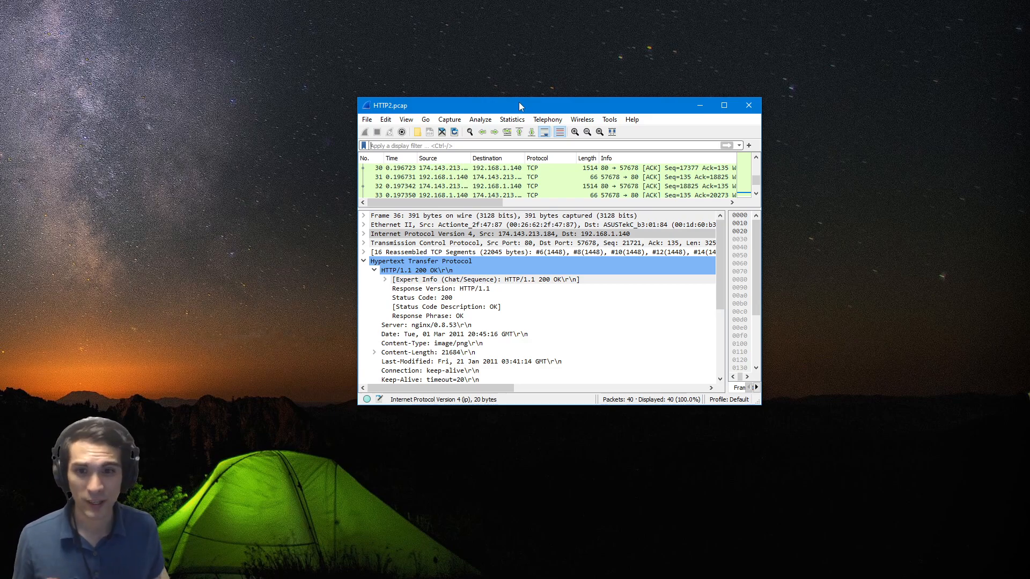
pyautogui.doubleClick(520, 105)
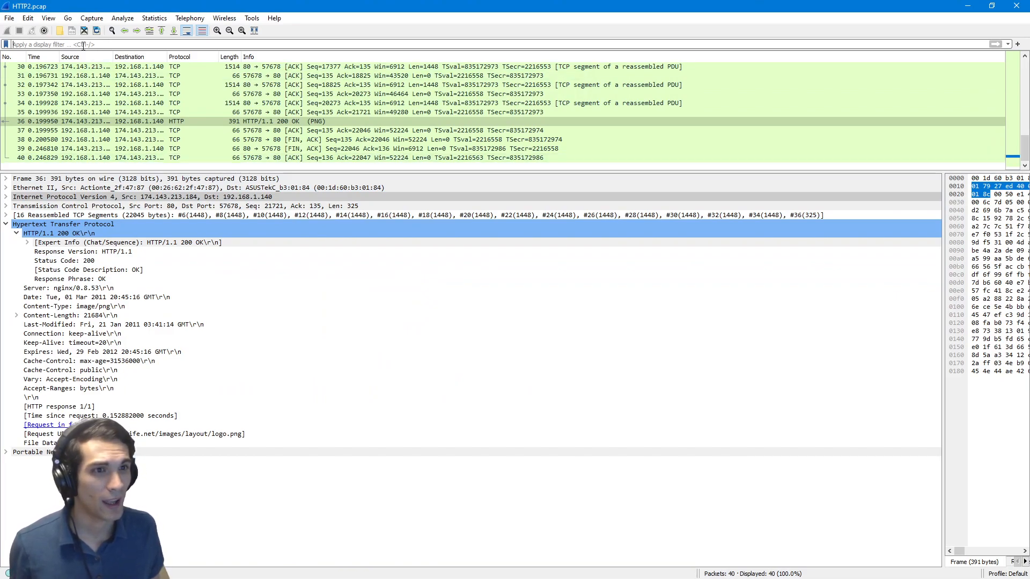
pyautogui.scroll(10, 134, 93)
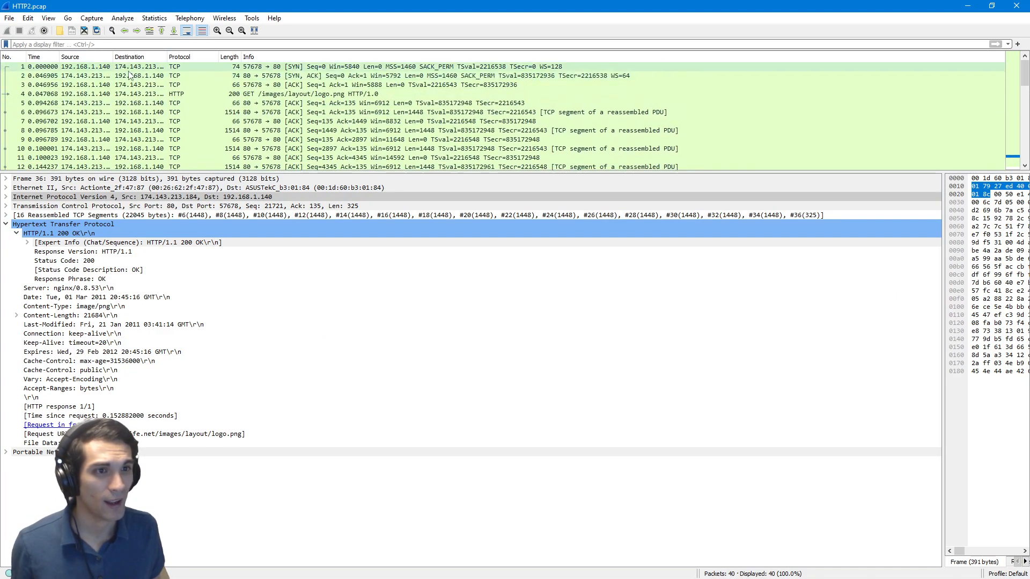
pyautogui.click(131, 67)
pyautogui.scroll(-5, 128, 85)
pyautogui.scroll(-5, 127, 85)
pyautogui.click(65, 159)
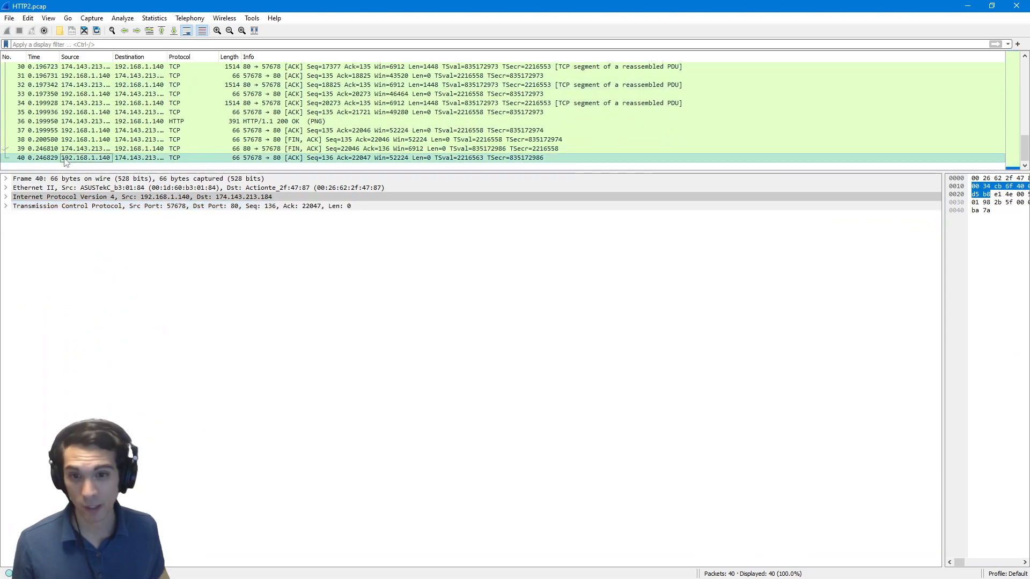
pyautogui.scroll(10, 65, 161)
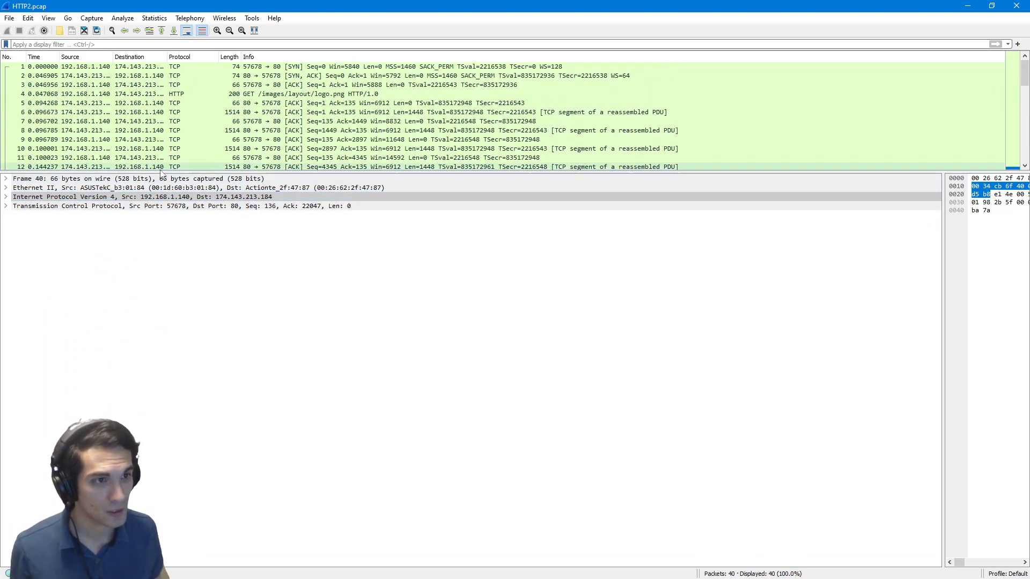
pyautogui.moveTo(162, 170); pyautogui.dragTo(161, 486)
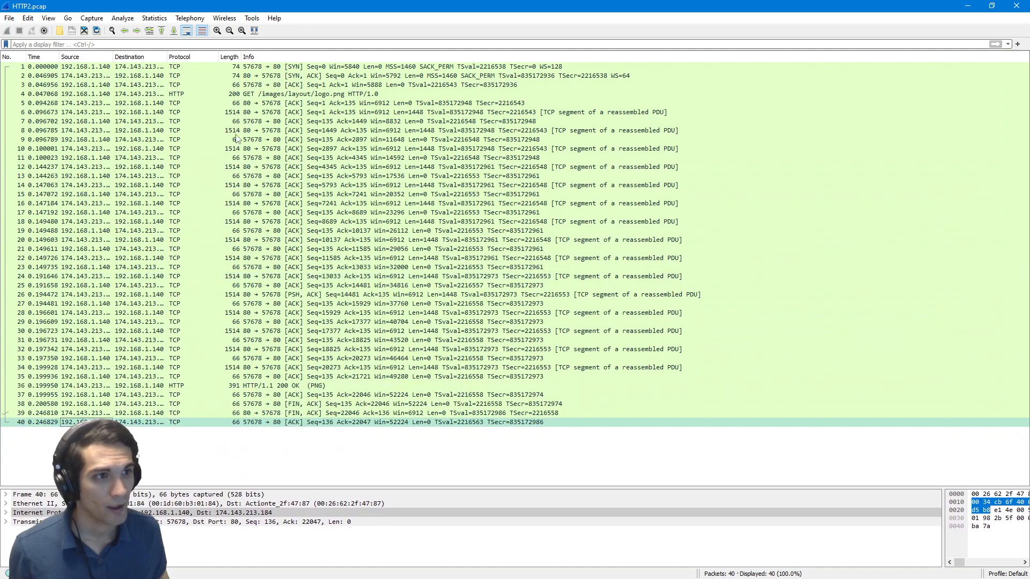
# Compare the HTTP GET request for logo.png in packet 4 with the PNG response in packet 36
pyautogui.click(196, 95)
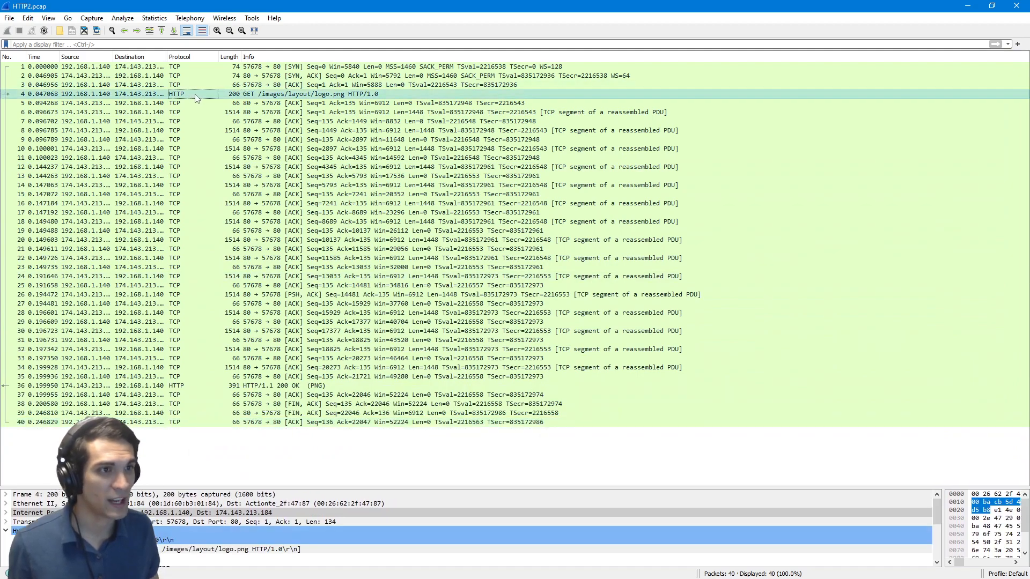
pyautogui.click(196, 386)
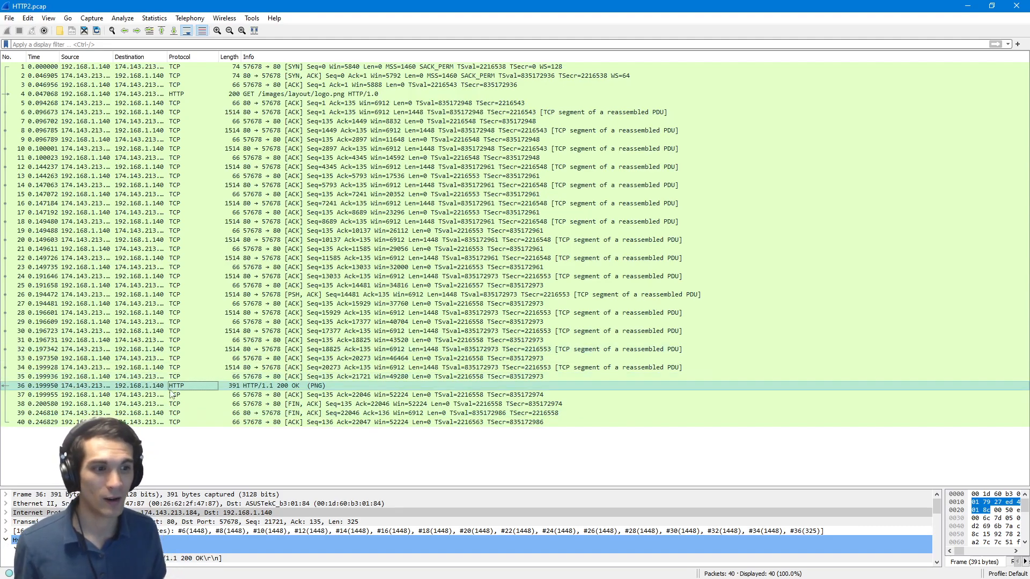
pyautogui.click(193, 94)
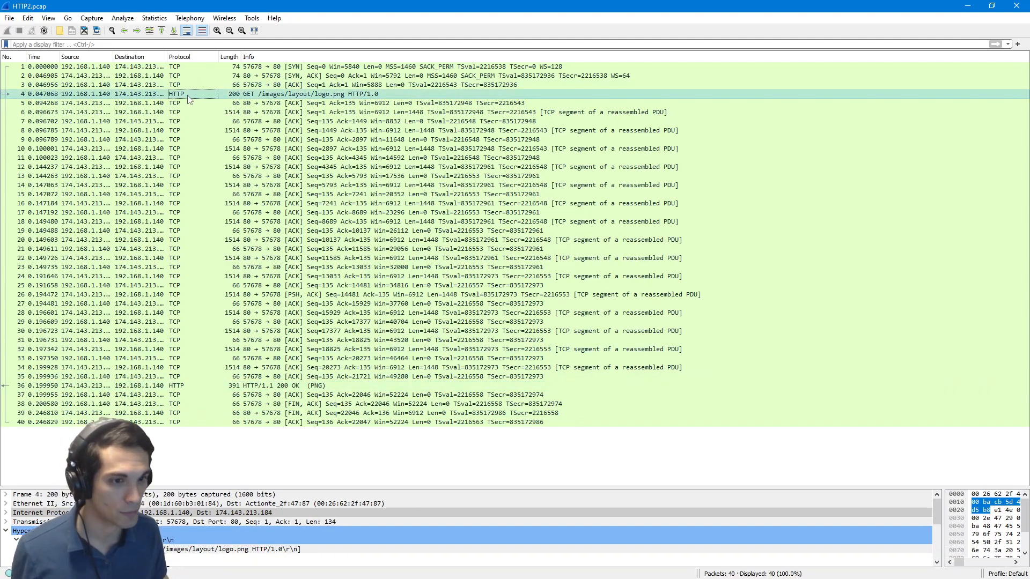
pyautogui.click(235, 386)
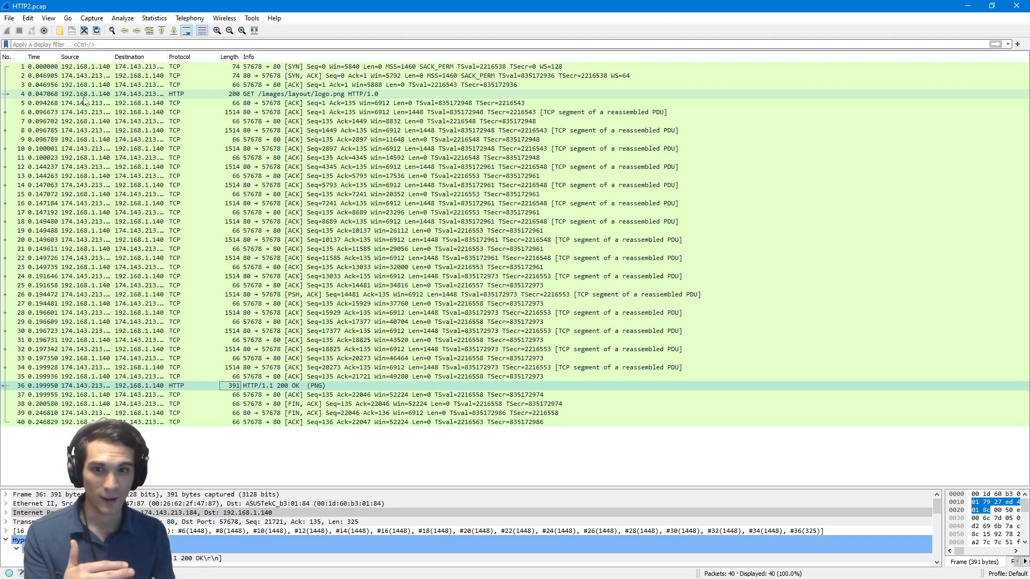
# Inspect packet 24's Transmission Control Protocol fields and its raw bytes, resizing the panes so both the bytes and full packet list fit
pyautogui.click(268, 277)
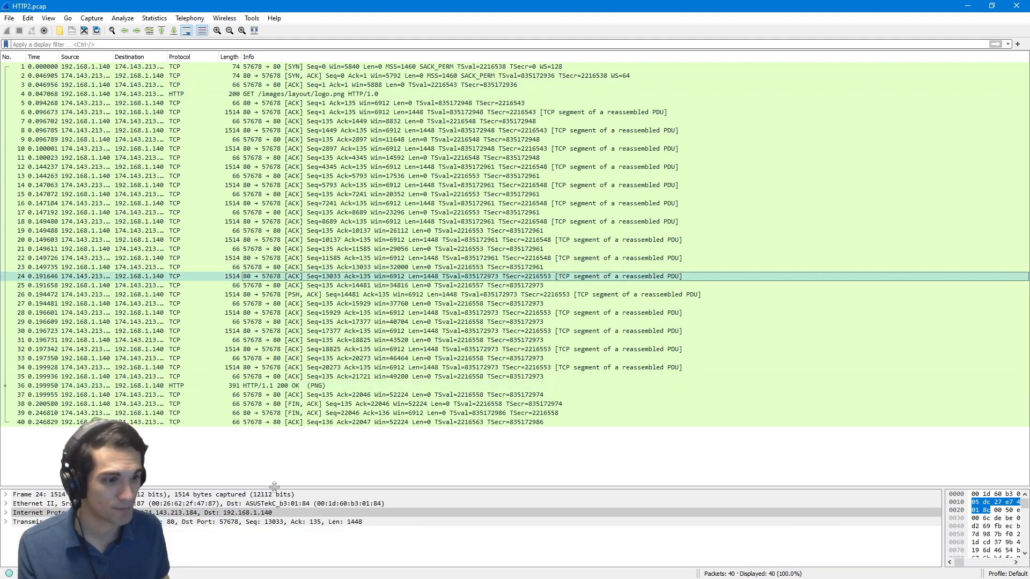
pyautogui.moveTo(278, 487); pyautogui.dragTo(225, 349)
pyautogui.click(6, 383)
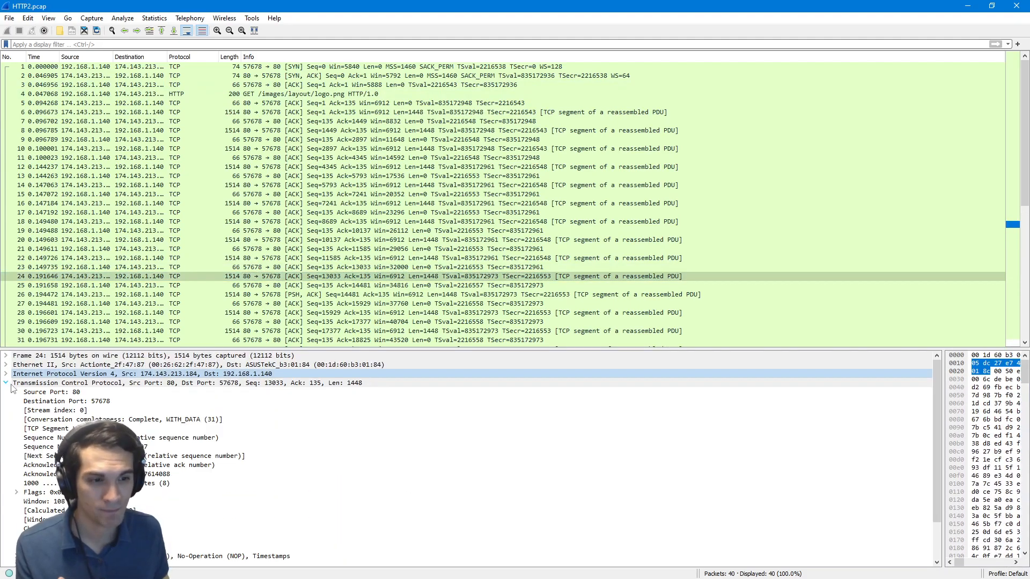
pyautogui.scroll(-2, 617, 456)
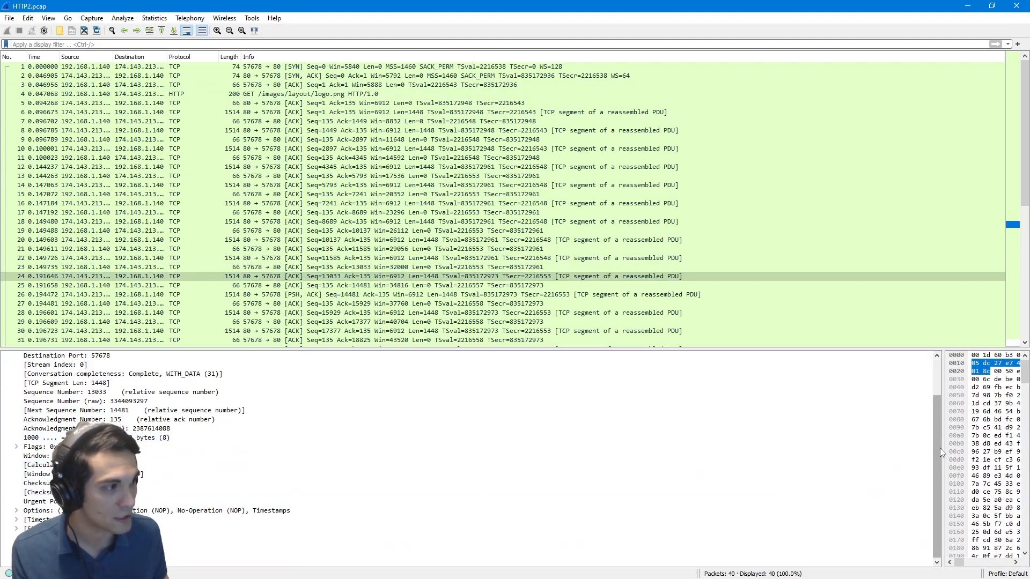
pyautogui.moveTo(943, 451); pyautogui.dragTo(680, 468)
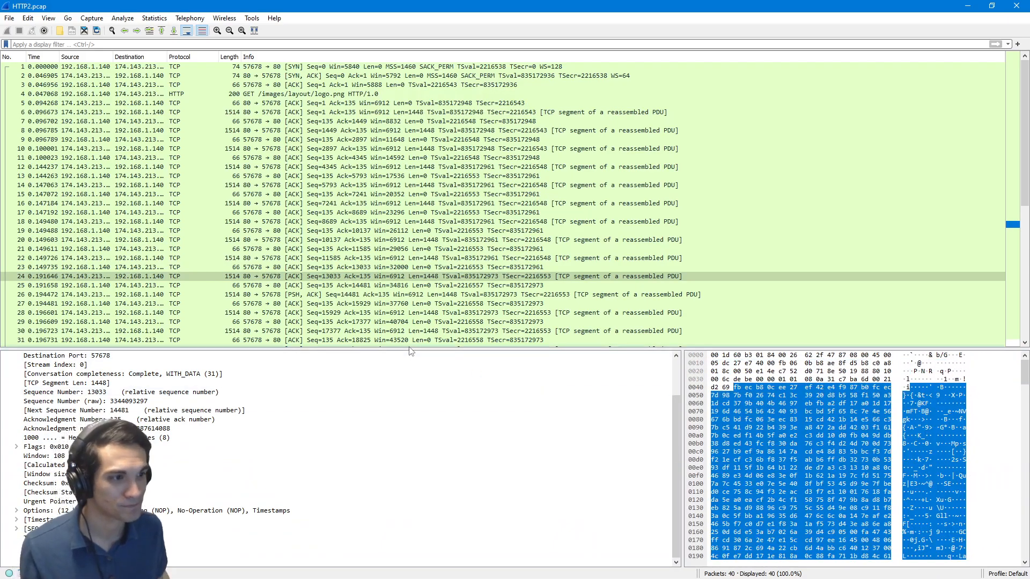
pyautogui.moveTo(408, 349); pyautogui.dragTo(404, 451)
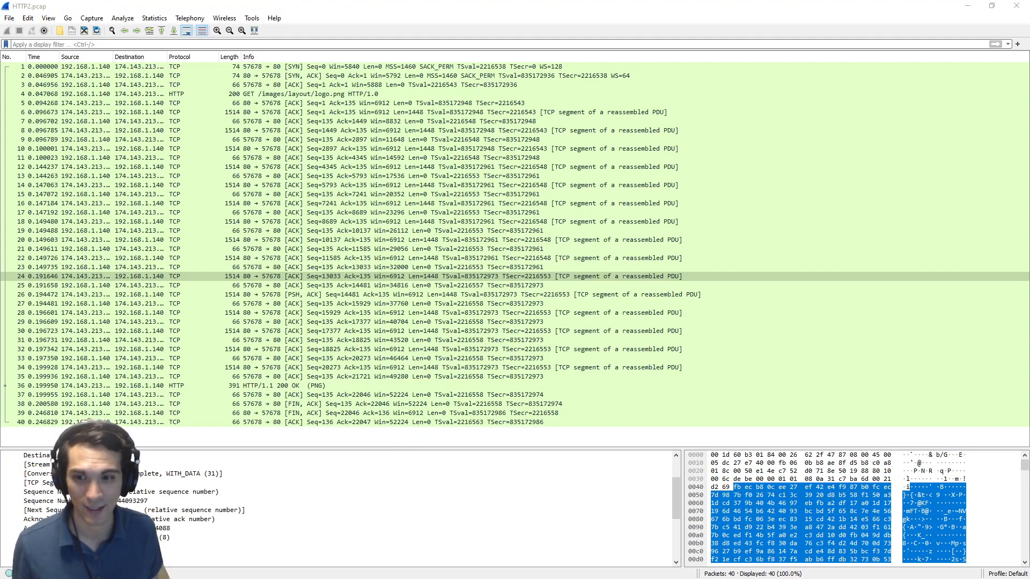
# Filter the packet list with the display filter http
pyautogui.click(108, 46)
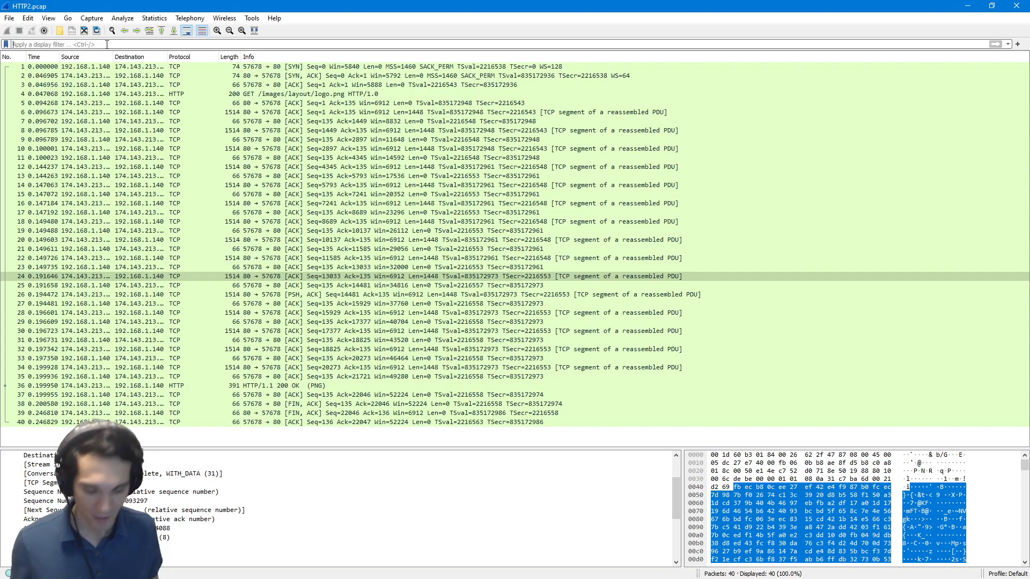
pyautogui.write('http')
pyautogui.press('Return')
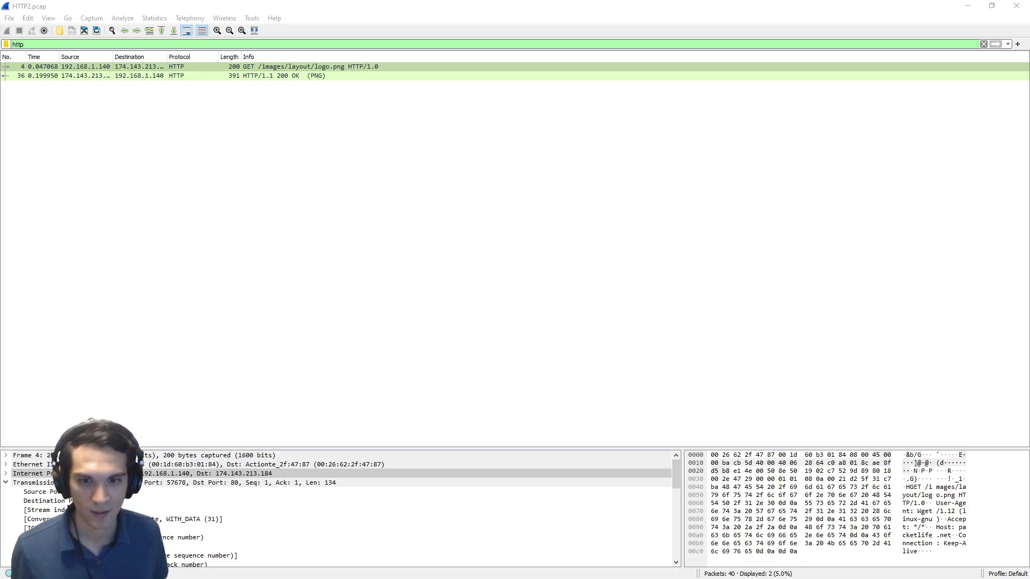
pyautogui.click(198, 304)
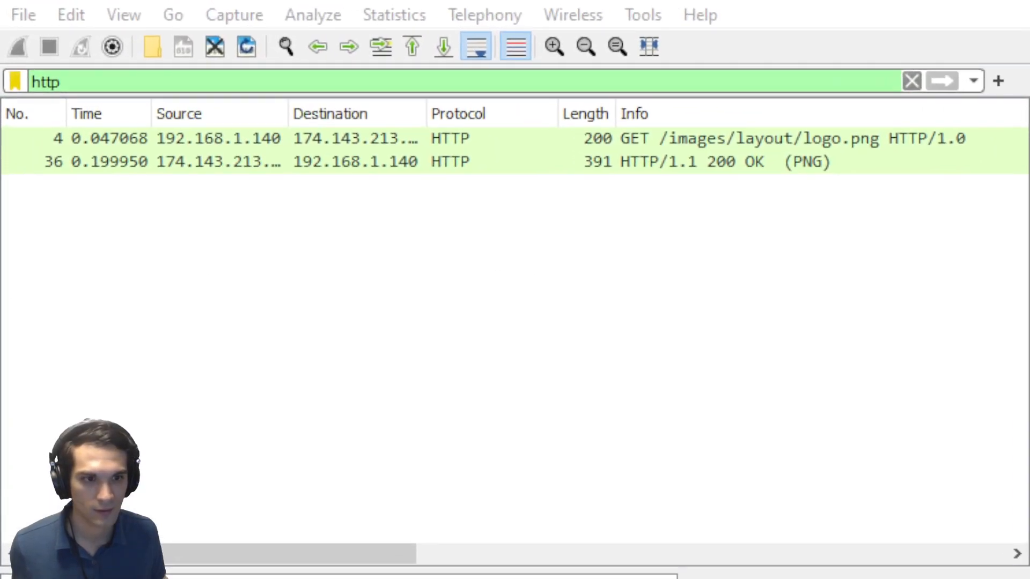
pyautogui.press('super+Up')
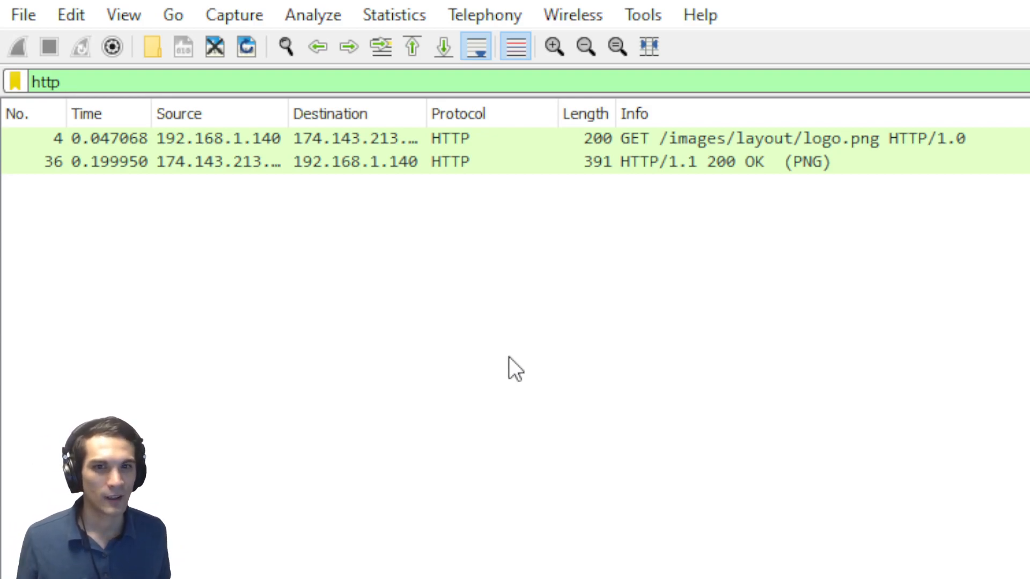
pyautogui.click(177, 83)
pyautogui.hotkey('ctrl', 'a')
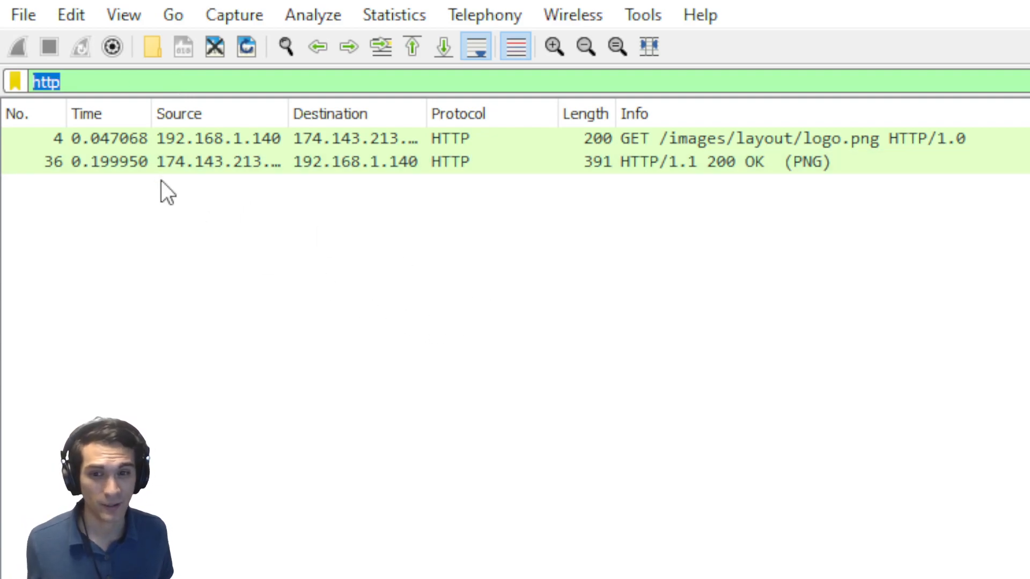
# Select the GET request for logo.png, enlarge the packet details area and examine its IP and TCP header fields
pyautogui.click(146, 140)
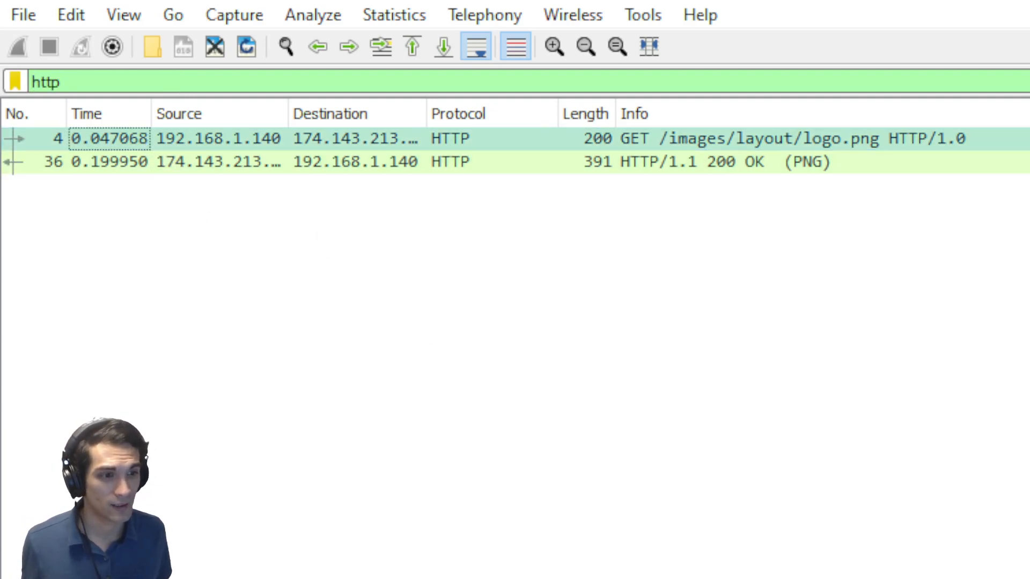
pyautogui.moveTo(329, 577); pyautogui.dragTo(329, 327)
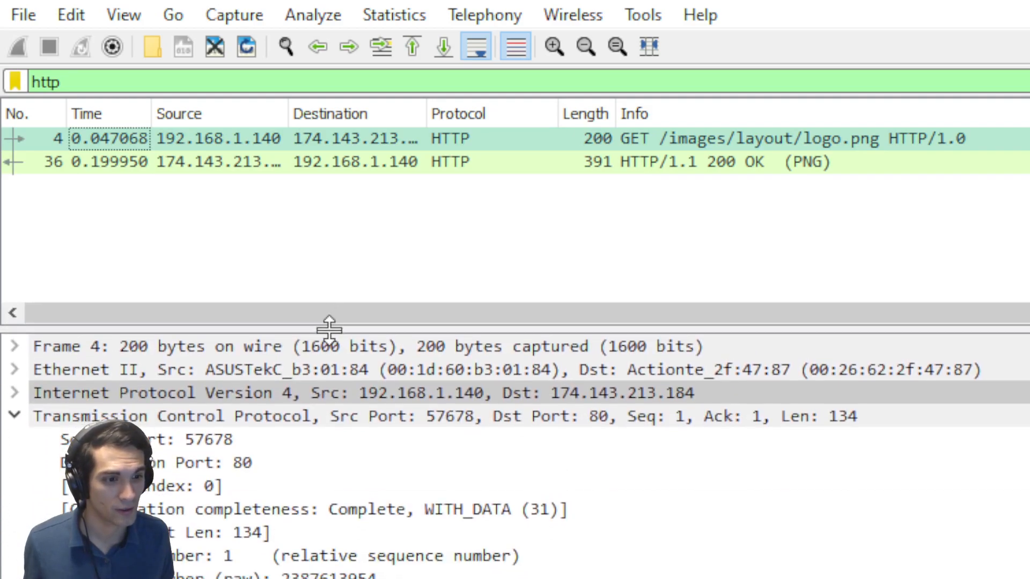
pyautogui.click(662, 140)
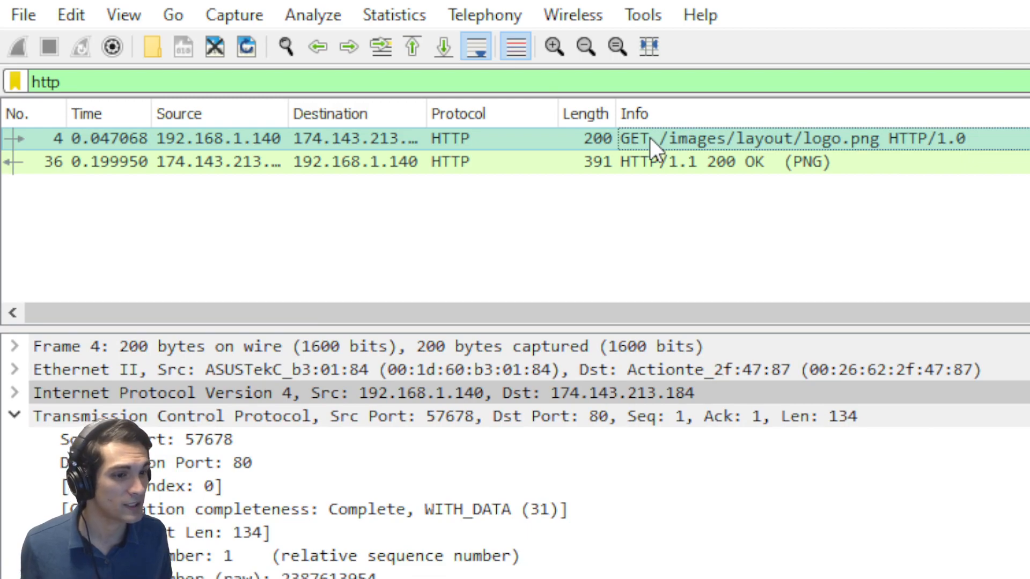
pyautogui.scroll(-4, 638, 445)
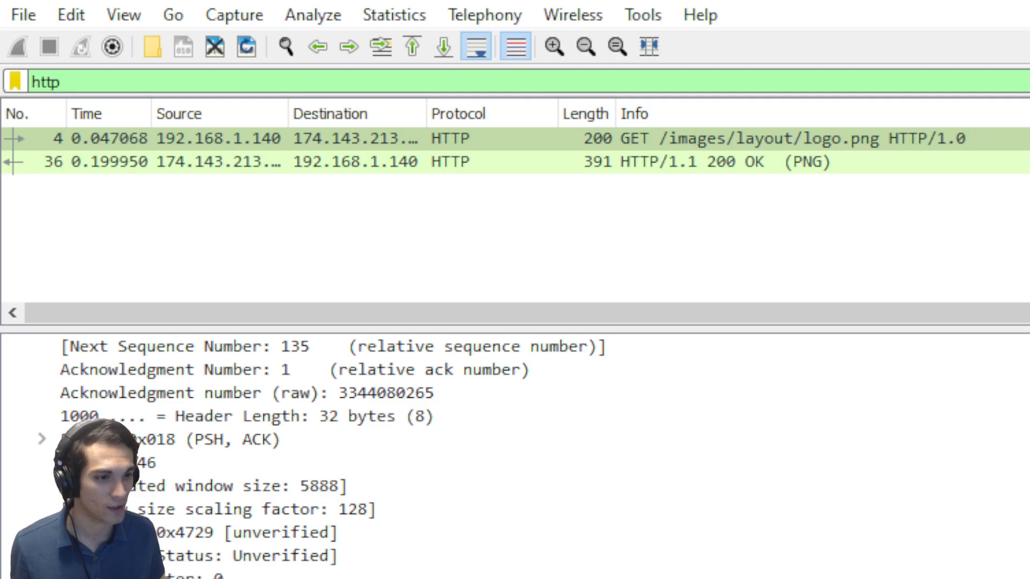
pyautogui.scroll(-1, 515, 456)
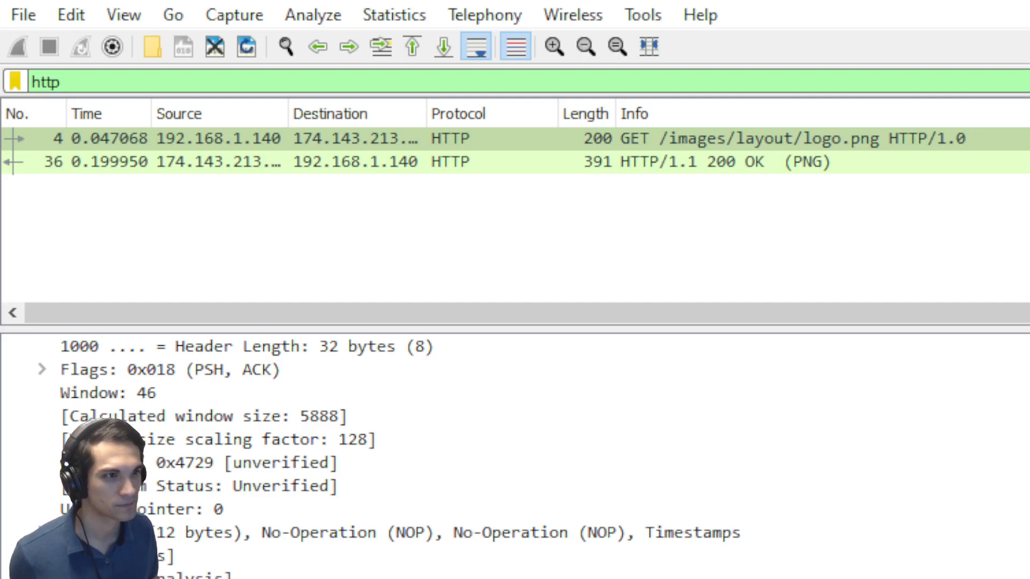
pyautogui.scroll(5, 515, 456)
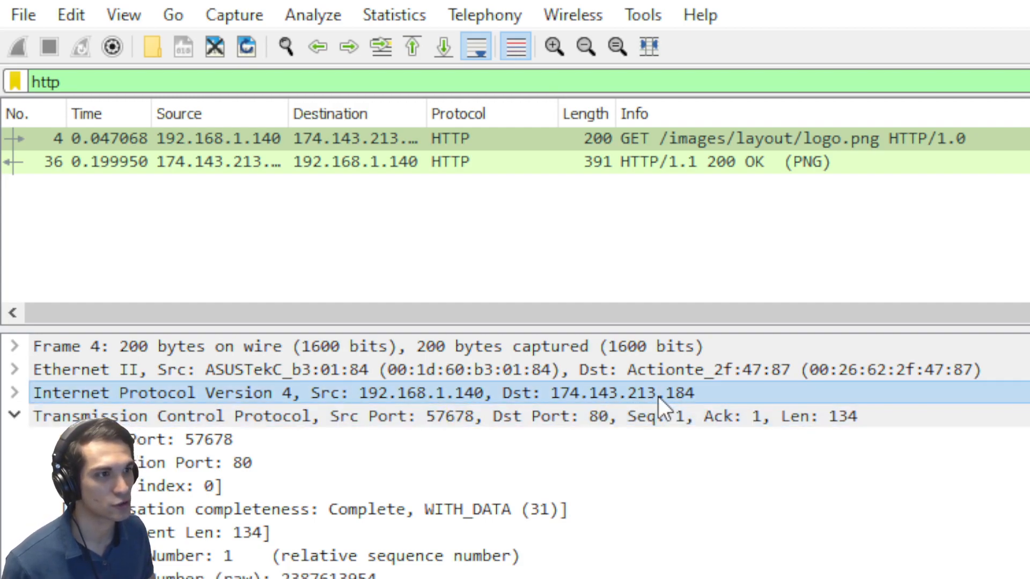
# Examine the IP and TCP header lines of the 200 OK response packet
pyautogui.click(666, 167)
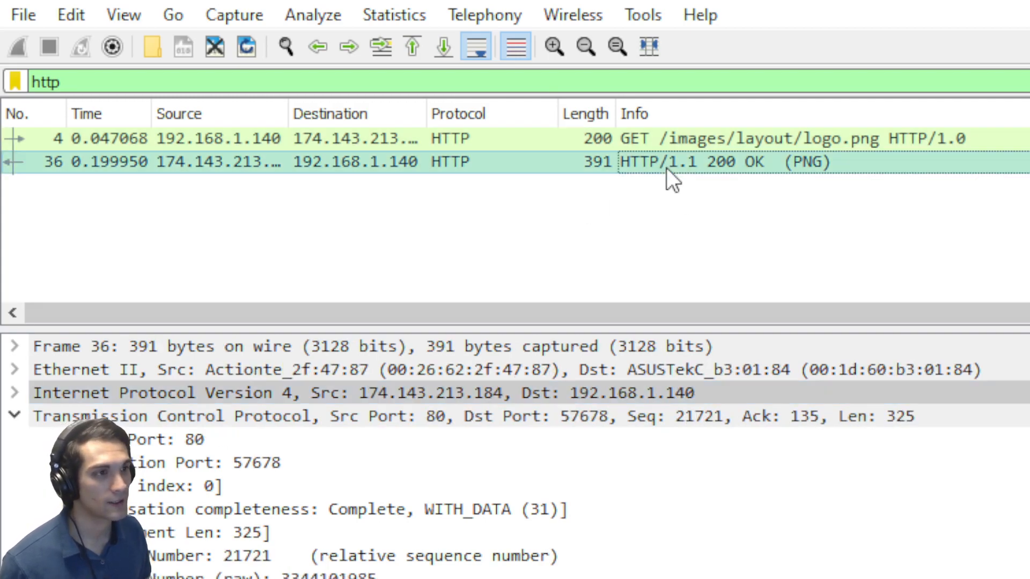
pyautogui.click(441, 391)
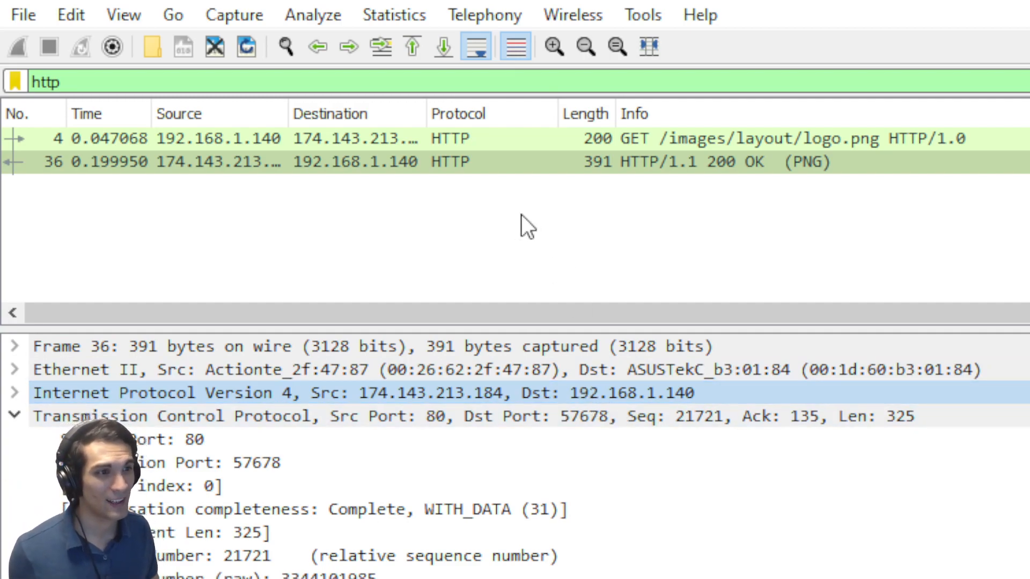
pyautogui.click(453, 417)
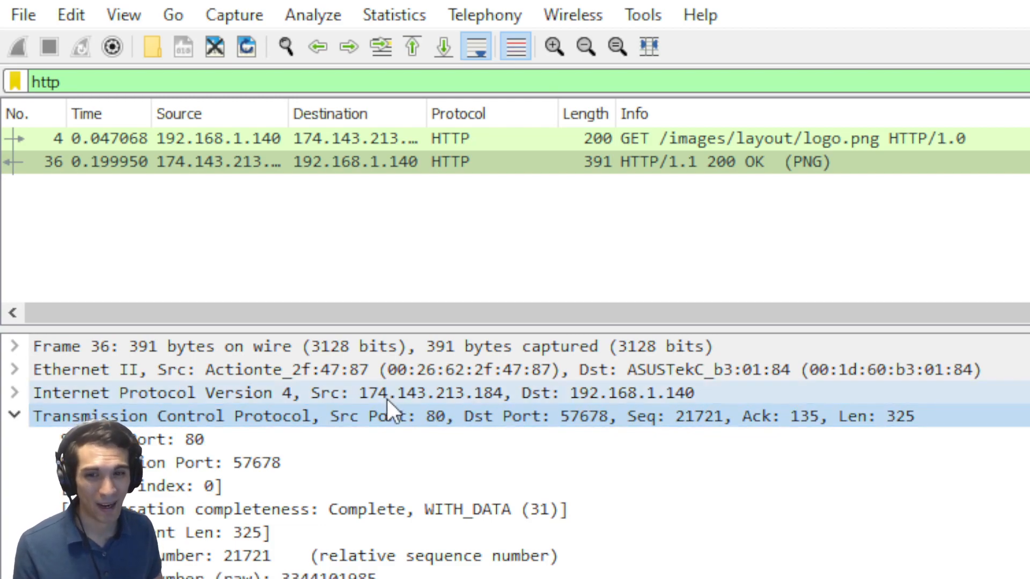
# Examine the Hypertext Transfer Protocol fields of the GET request packet, including its request method, URI and User-Agent
pyautogui.click(282, 140)
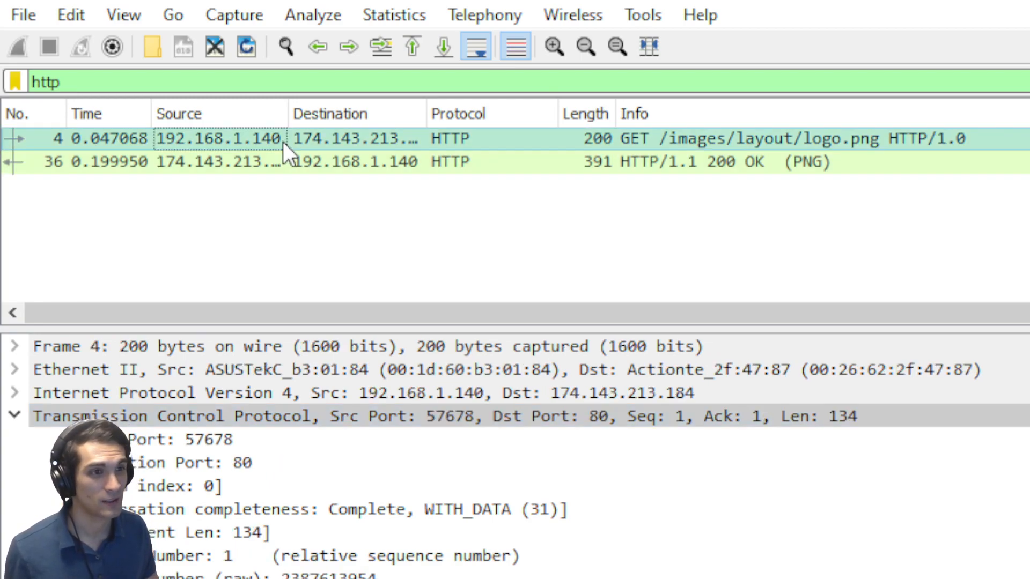
pyautogui.scroll(-5, 290, 408)
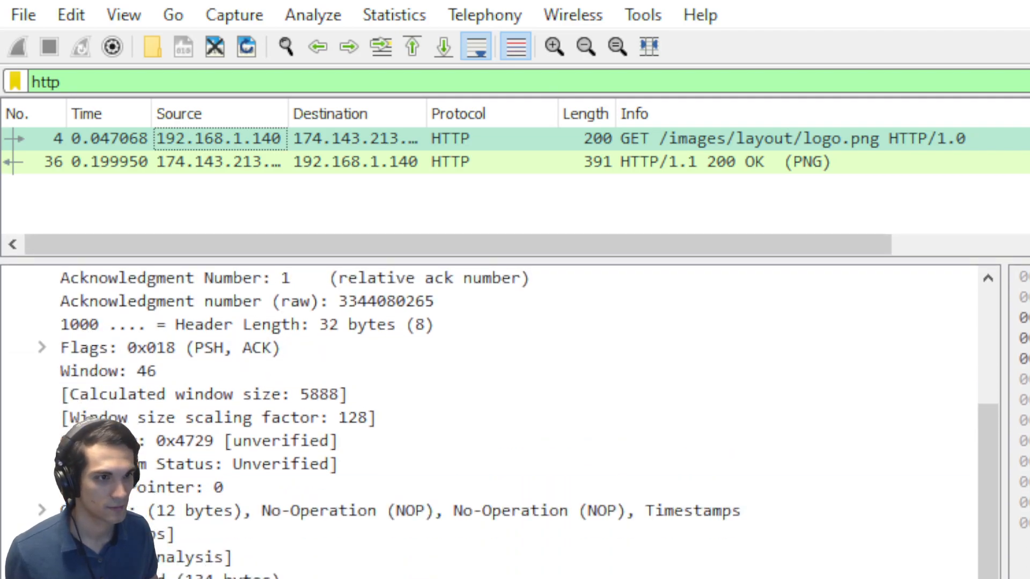
pyautogui.scroll(-4, 504, 465)
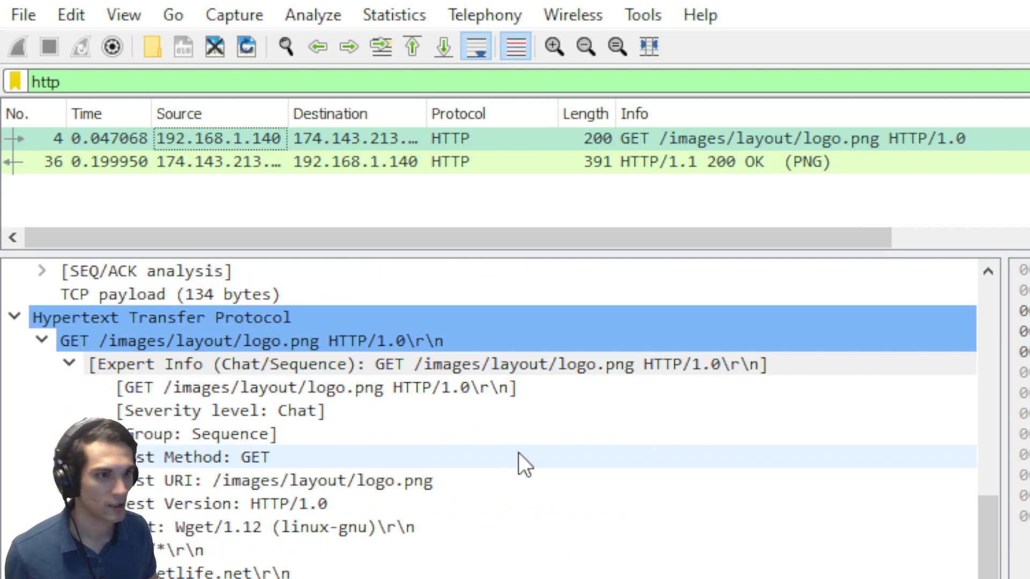
pyautogui.scroll(-1, 237, 553)
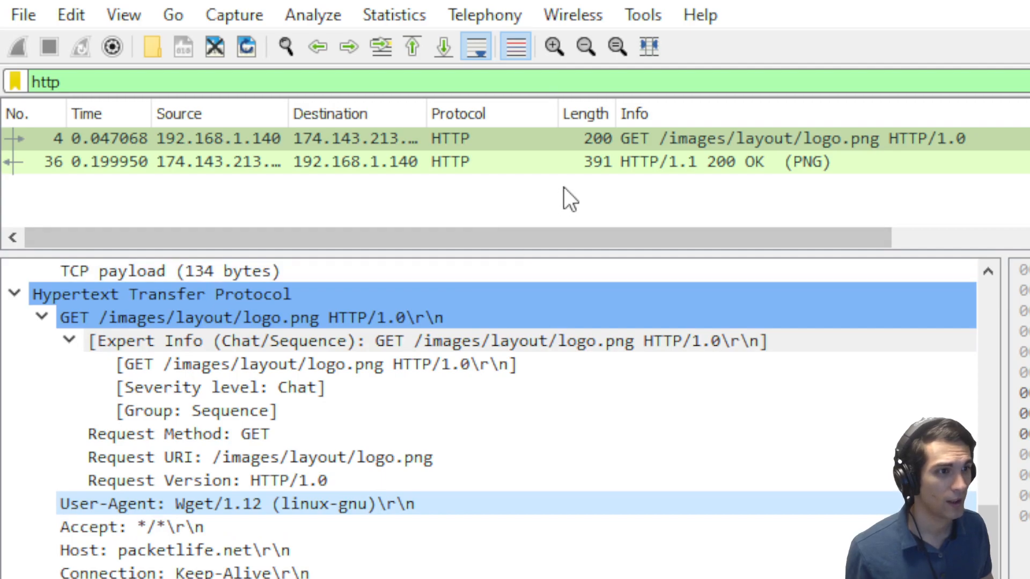
# Select the 200 OK response packet and examine its HTTP header fields, including the status code, Server, Date and Content-Type lines
pyautogui.click(510, 163)
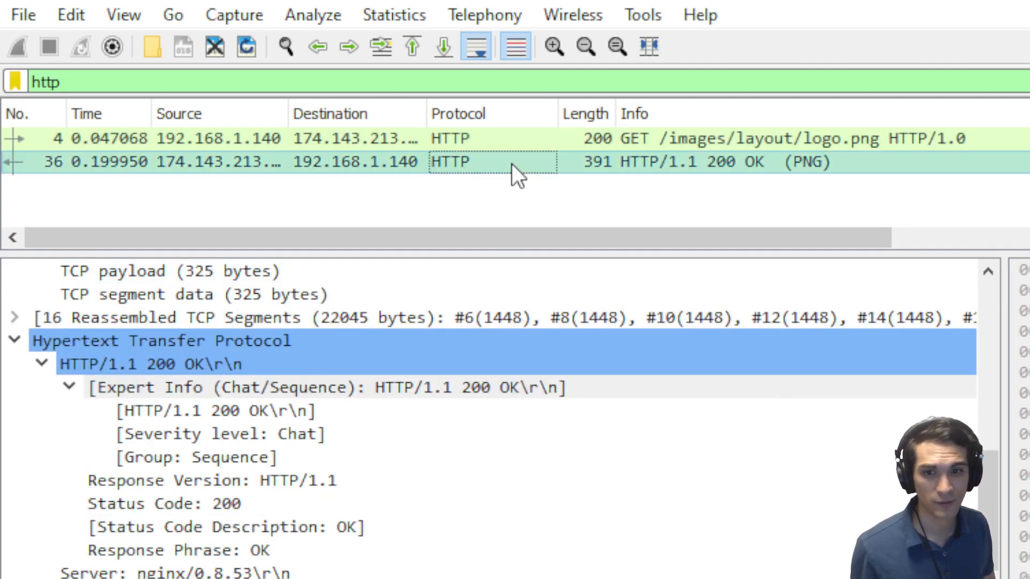
pyautogui.scroll(-5, 514, 483)
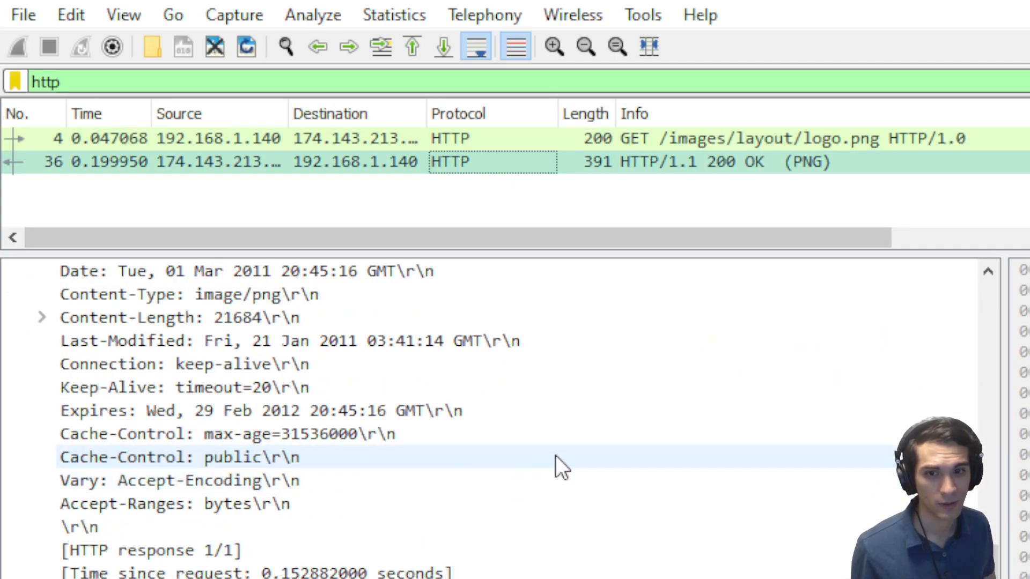
pyautogui.scroll(2, 536, 455)
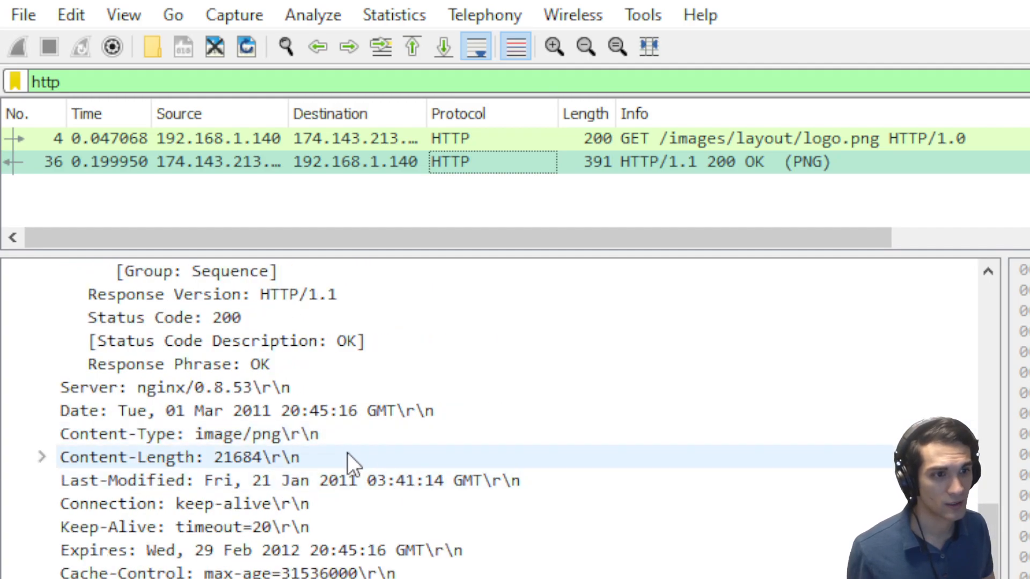
pyautogui.click(83, 391)
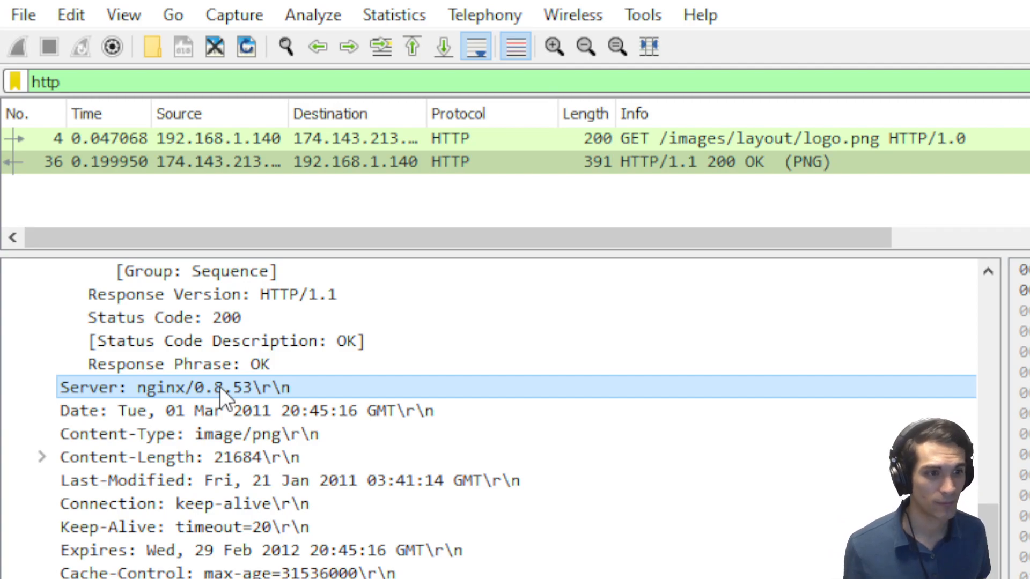
pyautogui.scroll(6, 220, 387)
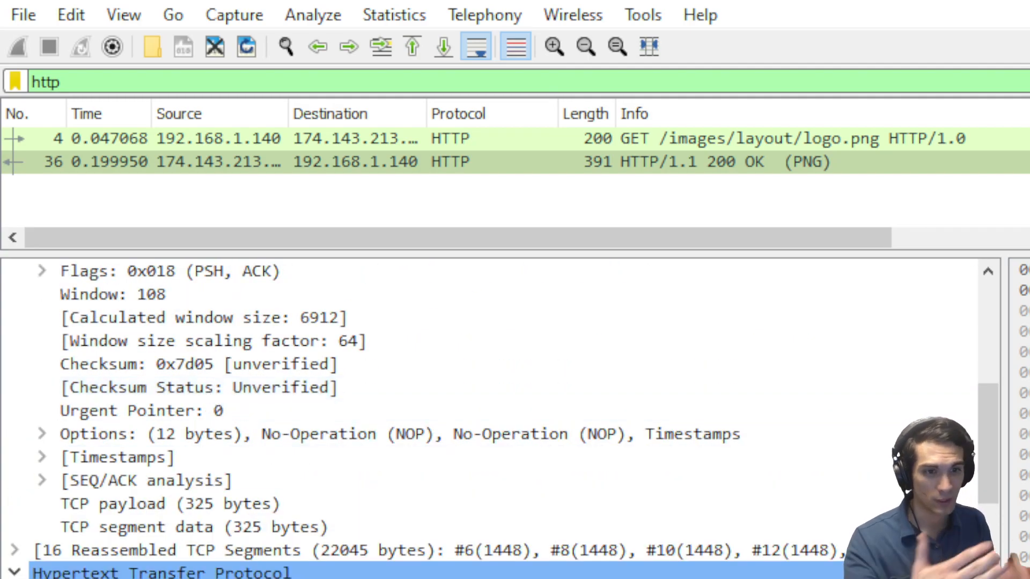
pyautogui.scroll(-4, 307, 456)
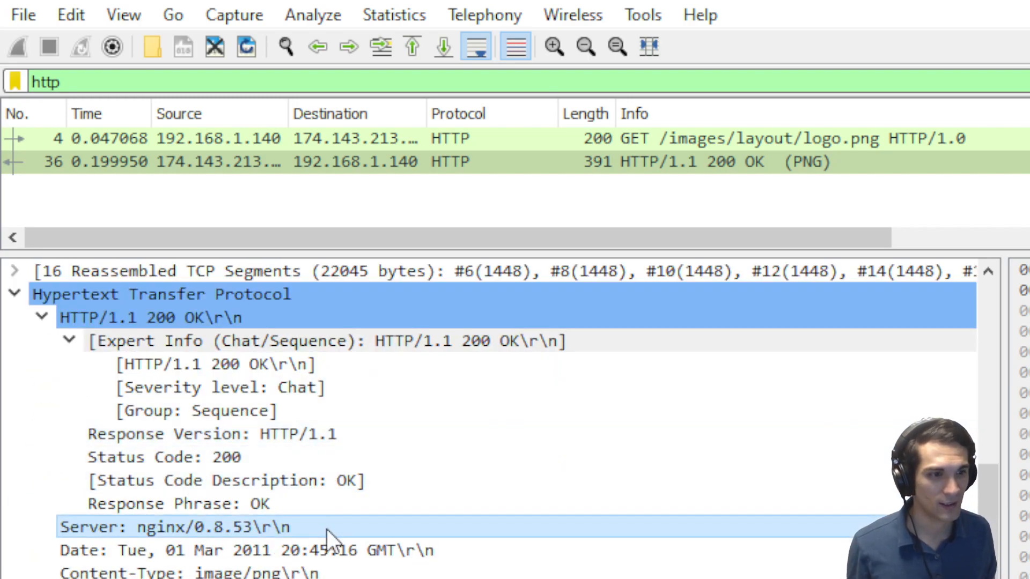
pyautogui.scroll(-1, 242, 532)
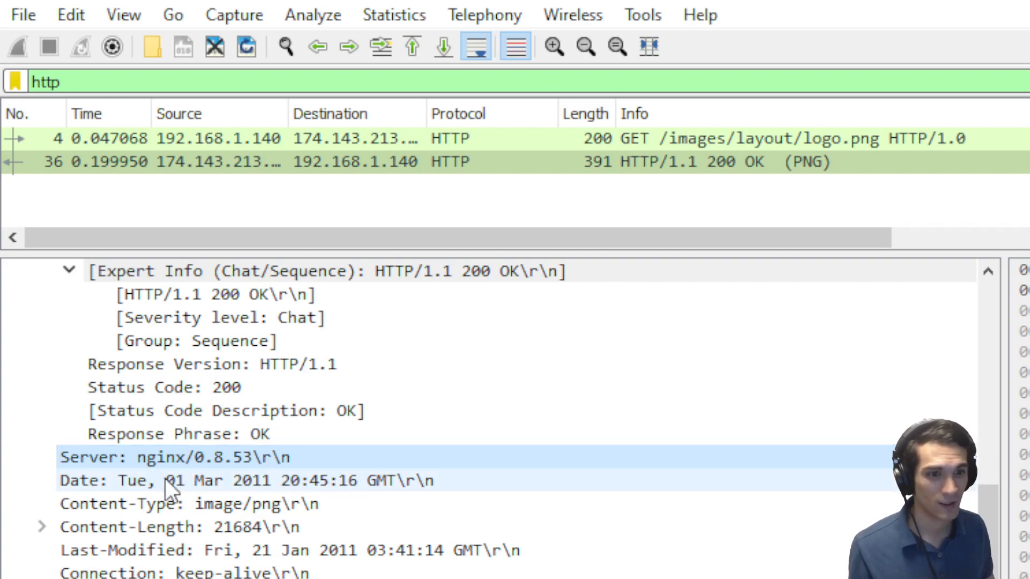
pyautogui.click(172, 493)
pyautogui.click(146, 459)
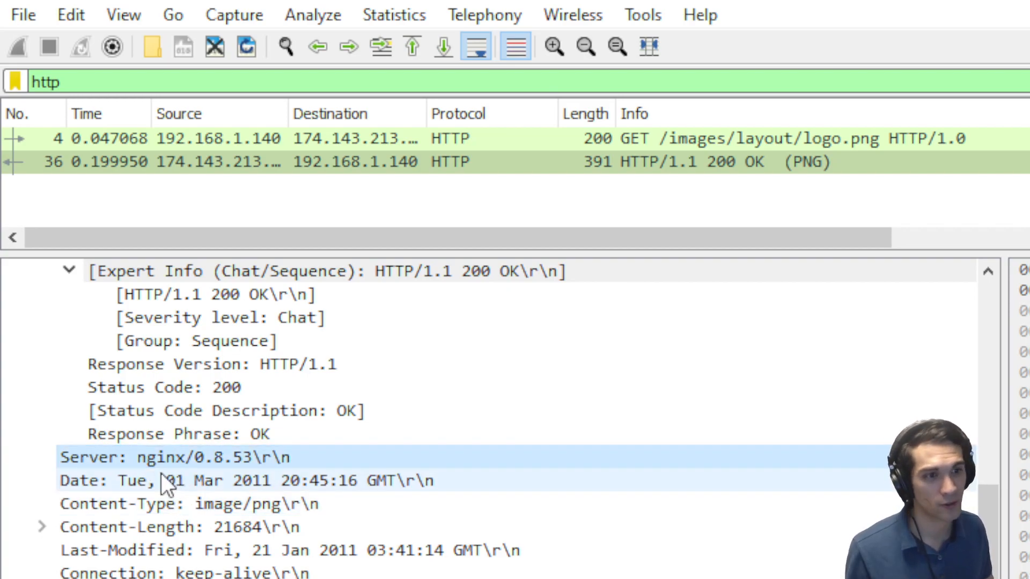
pyautogui.scroll(-3, 191, 485)
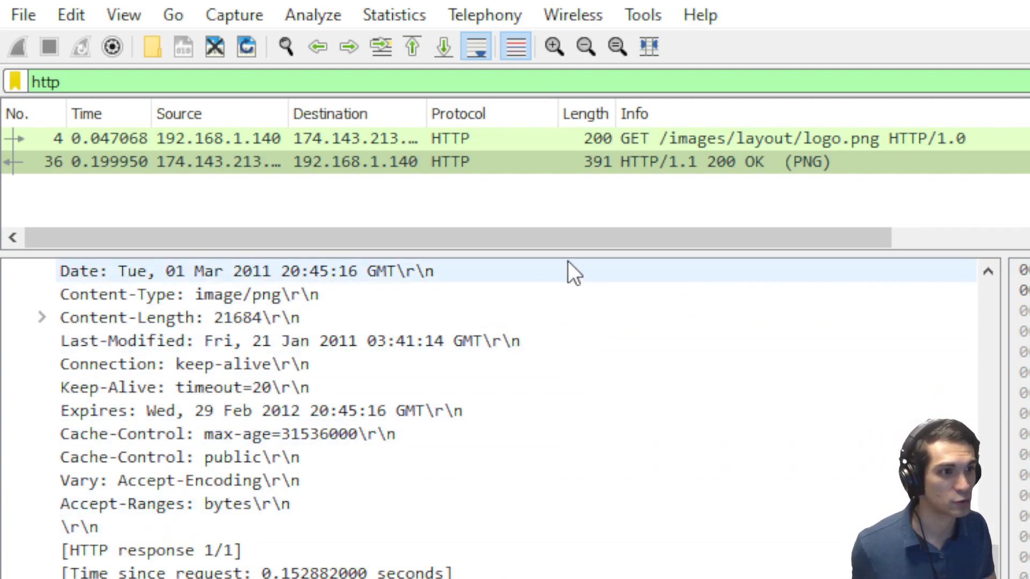
# Enlarge the packet list area and examine the Portable Network Graphics section of the 200 OK response
pyautogui.moveTo(536, 256); pyautogui.dragTo(578, 480)
pyautogui.scroll(-3, 525, 538)
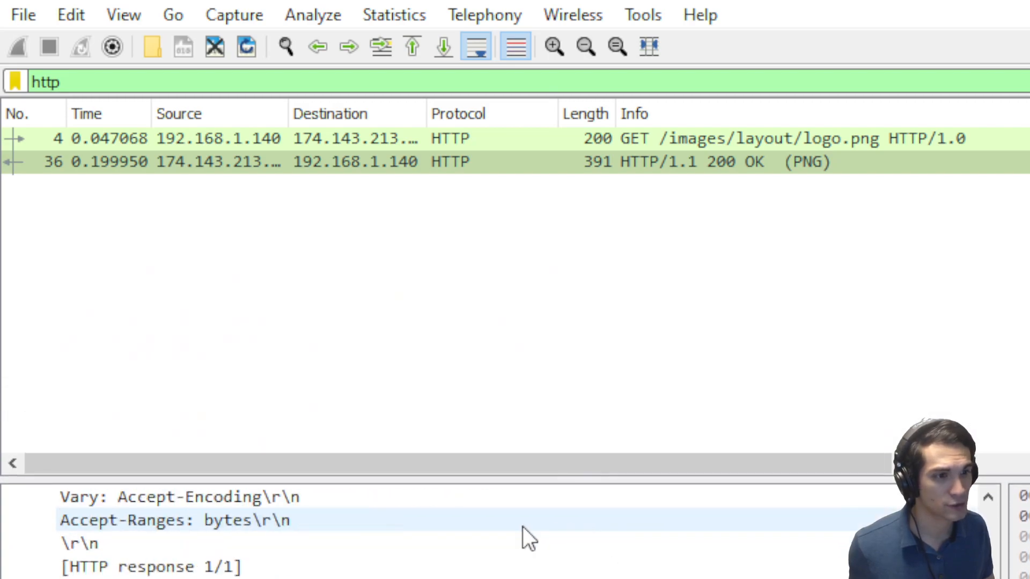
pyautogui.scroll(-3, 273, 524)
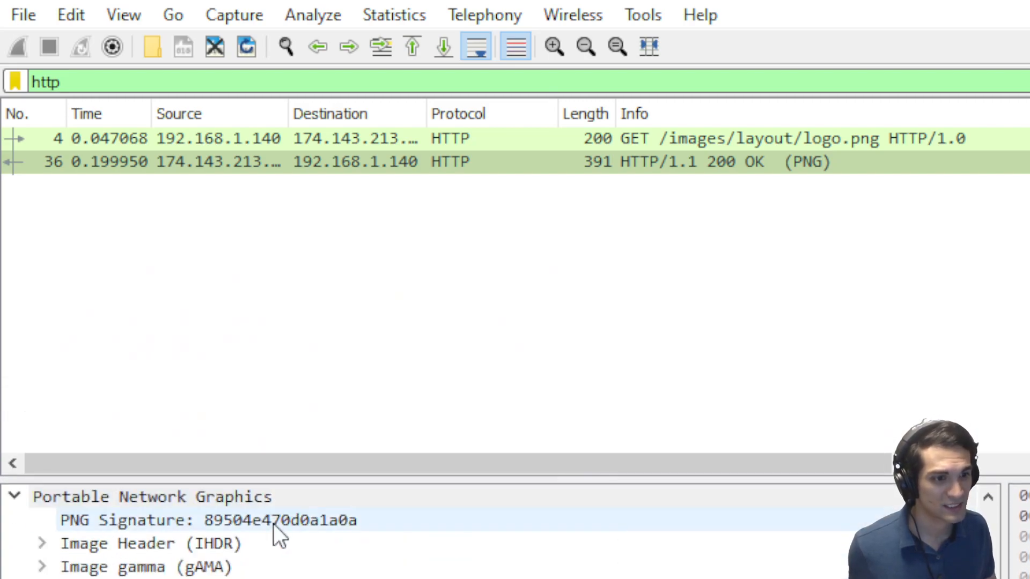
pyautogui.scroll(5, 273, 536)
# Compare the final detail lines of the GET request with those of the 200 OK response, enlarging the packet details area again
pyautogui.click(293, 140)
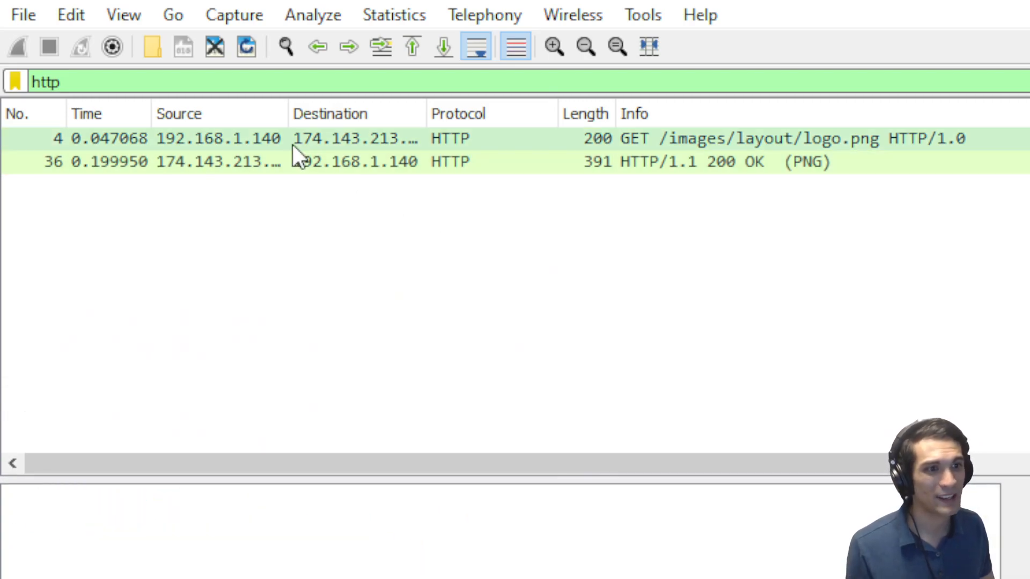
pyautogui.scroll(-10, 255, 537)
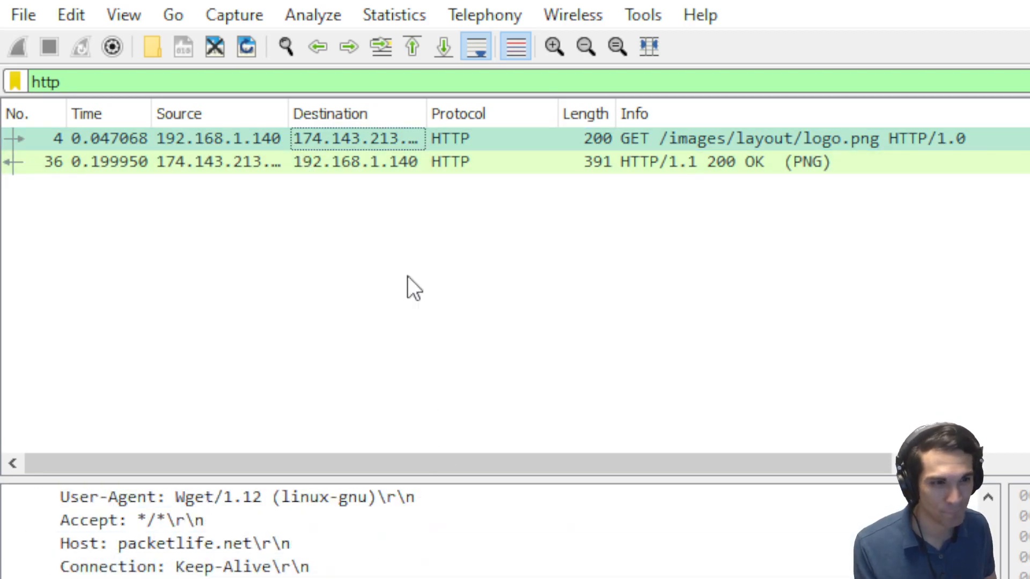
pyautogui.click(331, 171)
pyautogui.scroll(-5, 329, 550)
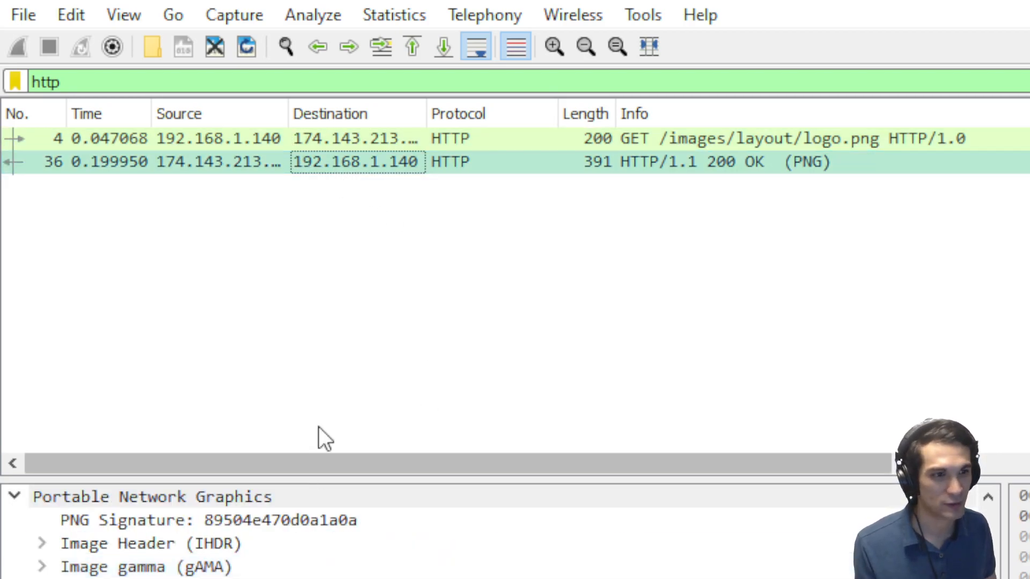
pyautogui.moveTo(322, 479); pyautogui.dragTo(387, 276)
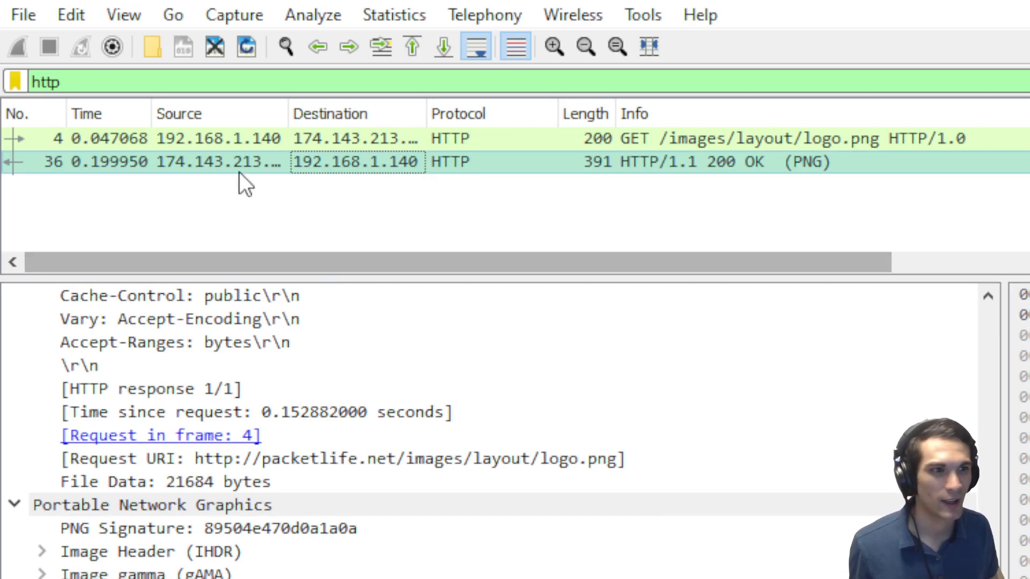
pyautogui.click(211, 165)
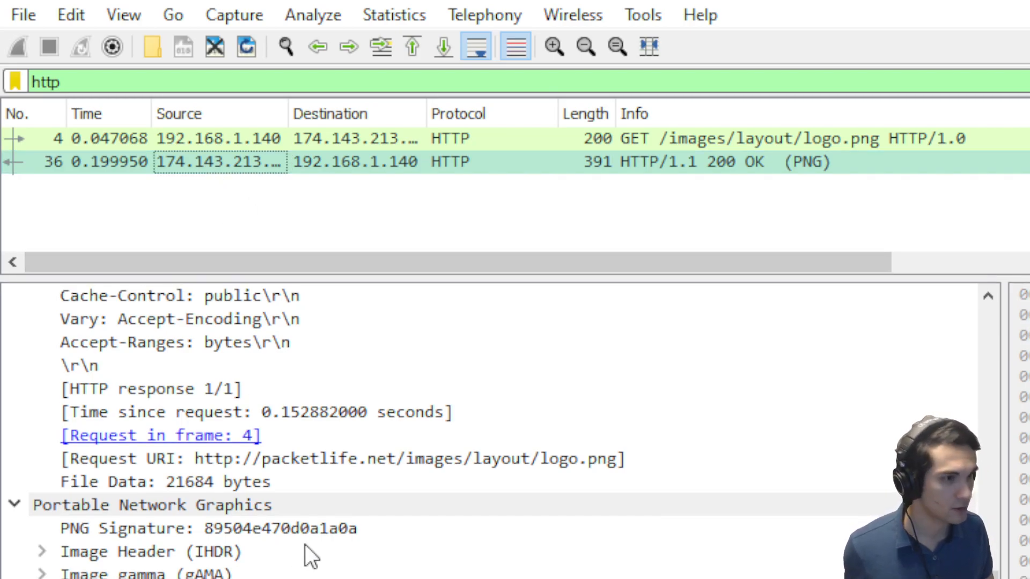
pyautogui.click(653, 543)
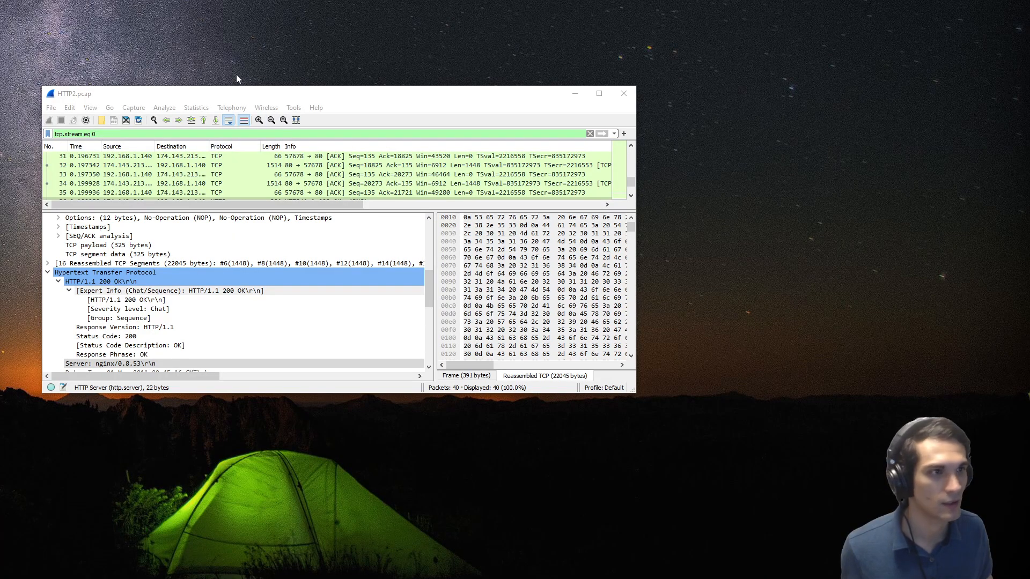
# Maximize the HTTP2.pcap capture window
pyautogui.click(229, 101)
pyautogui.doubleClick(230, 100)
pyautogui.click(10, 18)
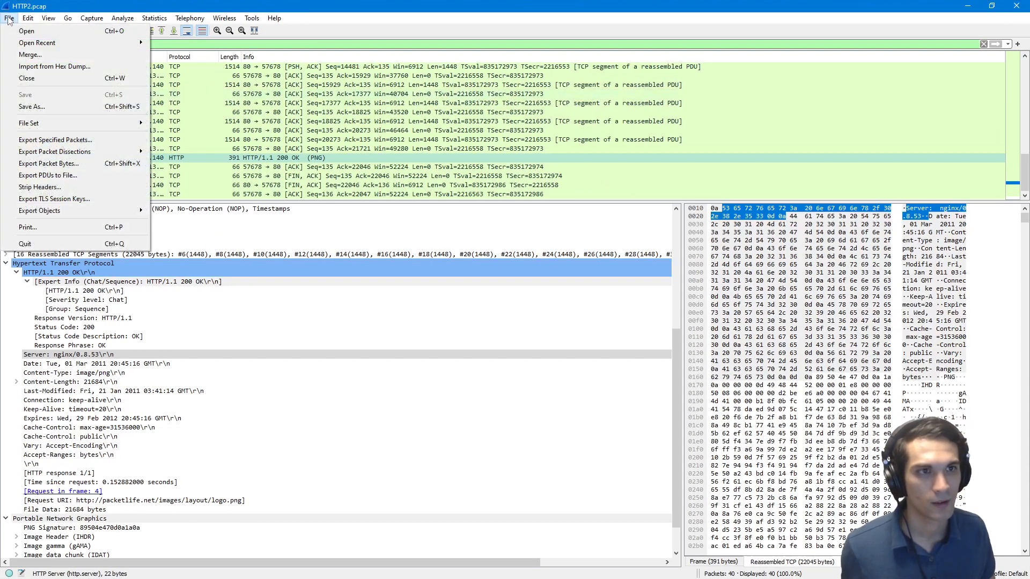
pyautogui.press('Escape')
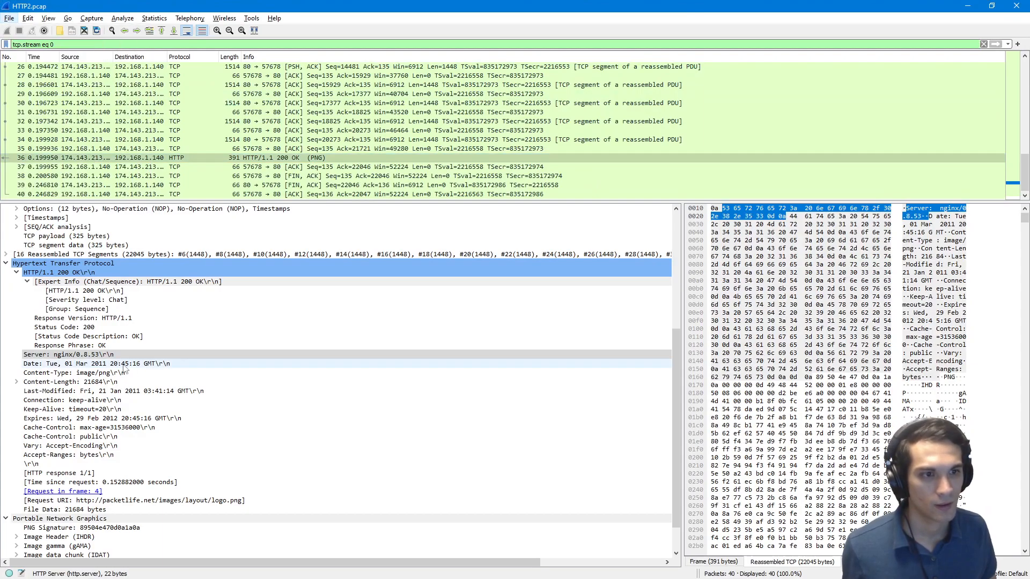
# Follow the TCP stream of the 200 OK response packet and enlarge the stream window
pyautogui.click(161, 160)
pyautogui.rightClick(162, 162)
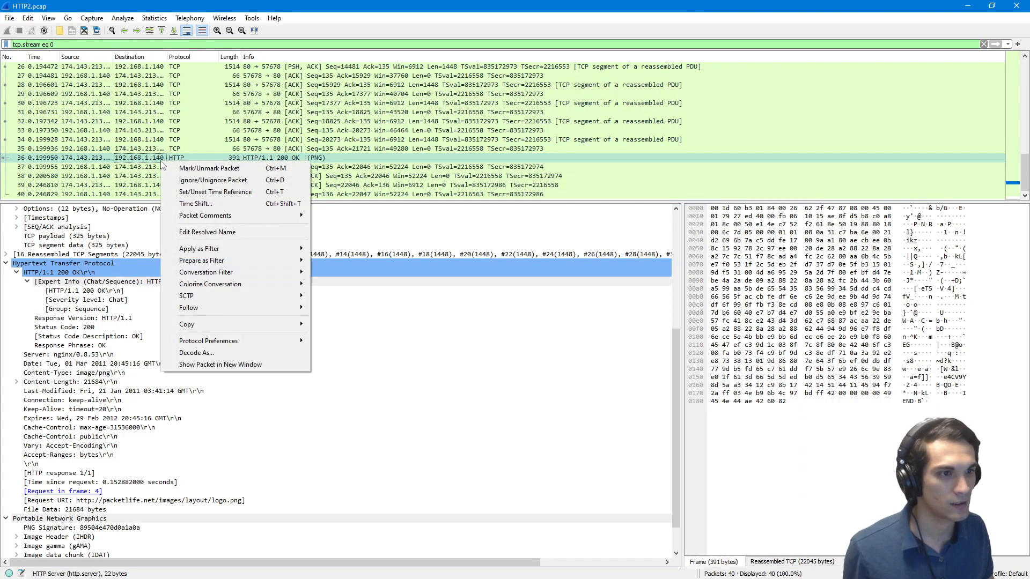
pyautogui.moveTo(228, 310)
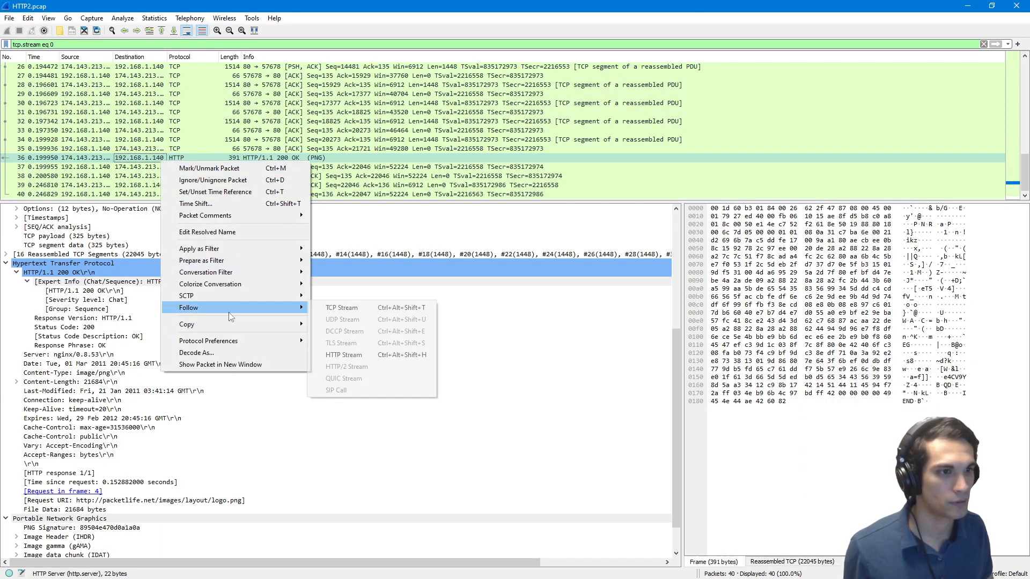
pyautogui.click(343, 308)
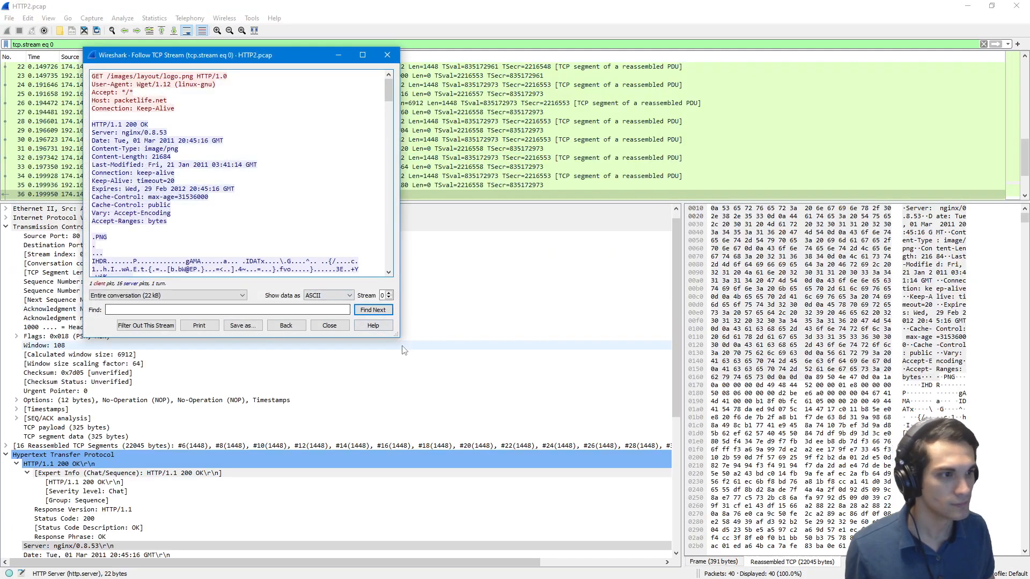
pyautogui.moveTo(397, 336); pyautogui.dragTo(542, 459)
# Examine the GET request headers, the server response headers and the PNG data in the followed stream
pyautogui.click(326, 265)
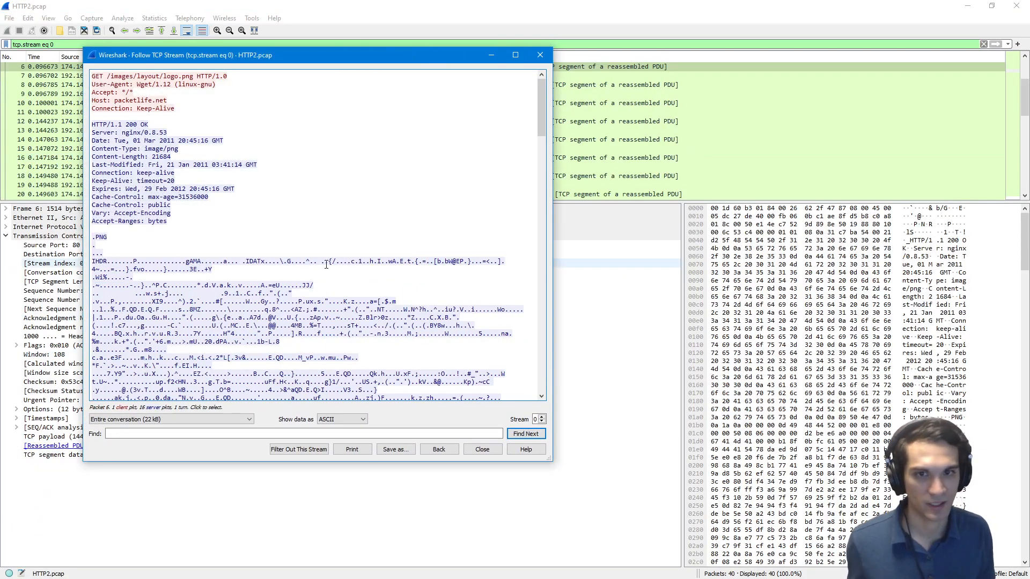
pyautogui.hotkey('ctrl', 'f')
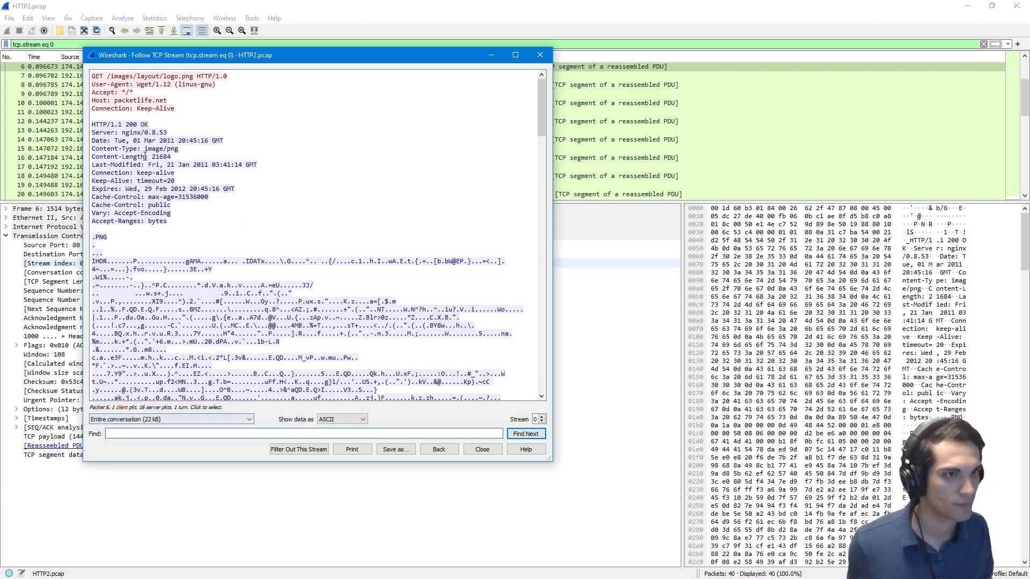
pyautogui.click(106, 80)
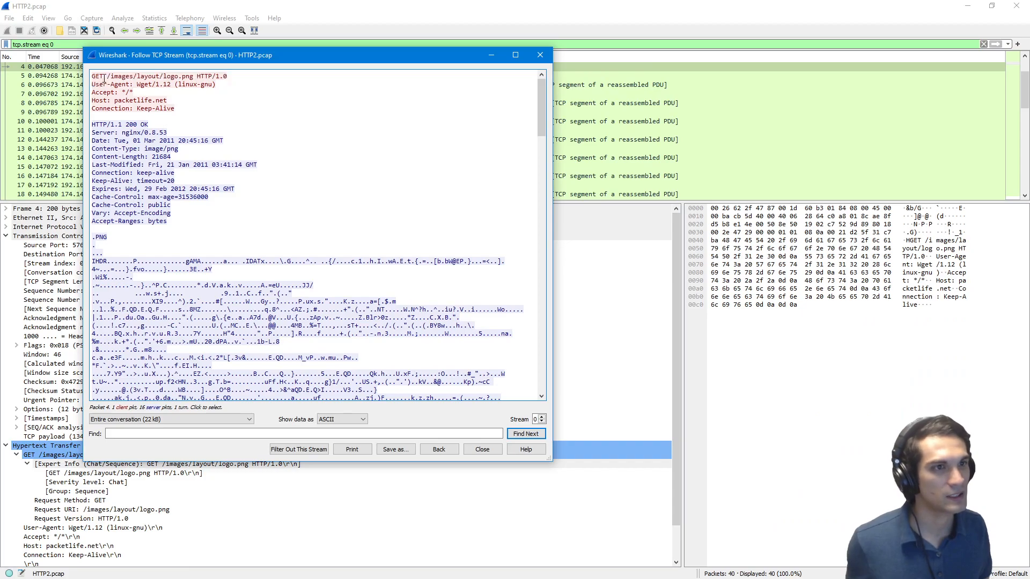
pyautogui.moveTo(94, 75); pyautogui.dragTo(180, 105)
pyautogui.moveTo(123, 141); pyautogui.dragTo(220, 417)
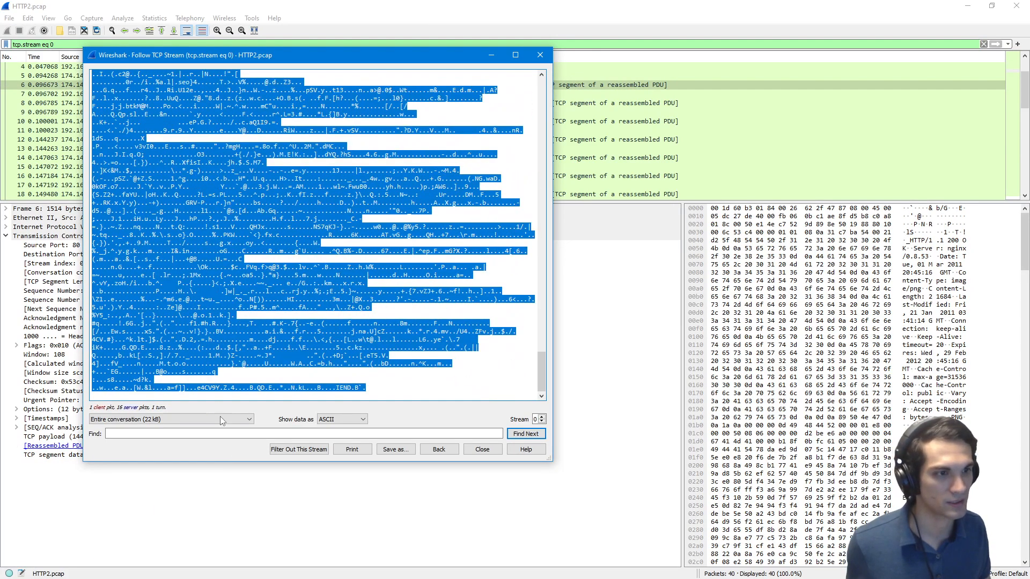
pyautogui.click(242, 328)
pyautogui.moveTo(242, 328); pyautogui.dragTo(157, 194)
pyautogui.scroll(10, 151, 196)
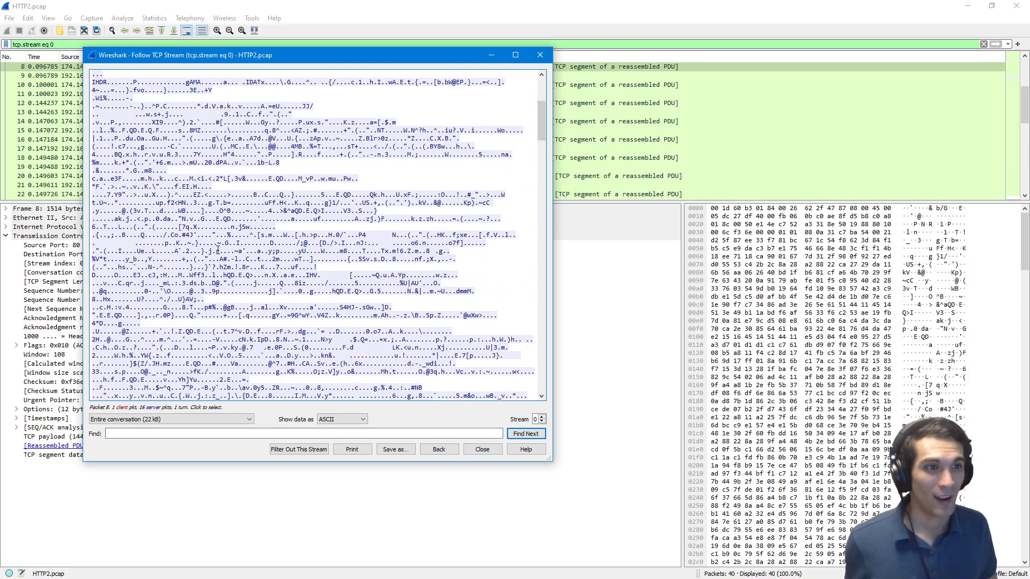
pyautogui.scroll(7, 248, 307)
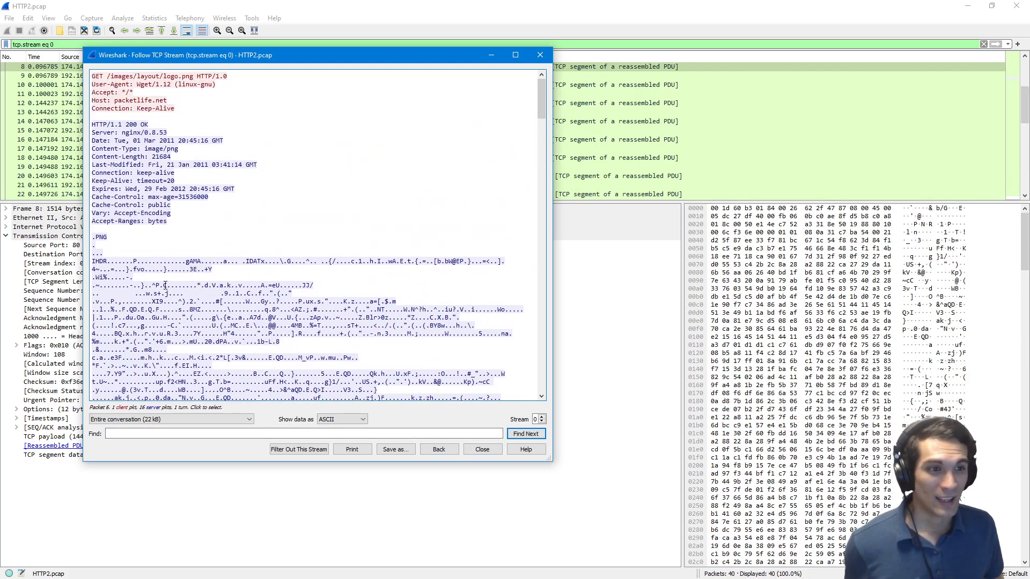
# Show the stream data as Hex Dump, highlight the entire server response and close the stream window
pyautogui.click(342, 419)
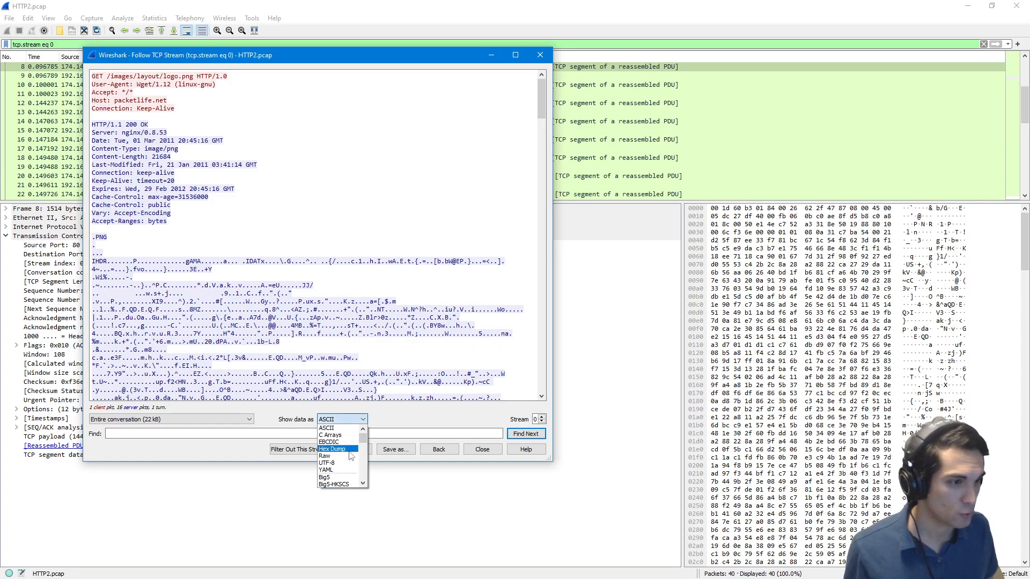
pyautogui.click(348, 450)
pyautogui.click(145, 148)
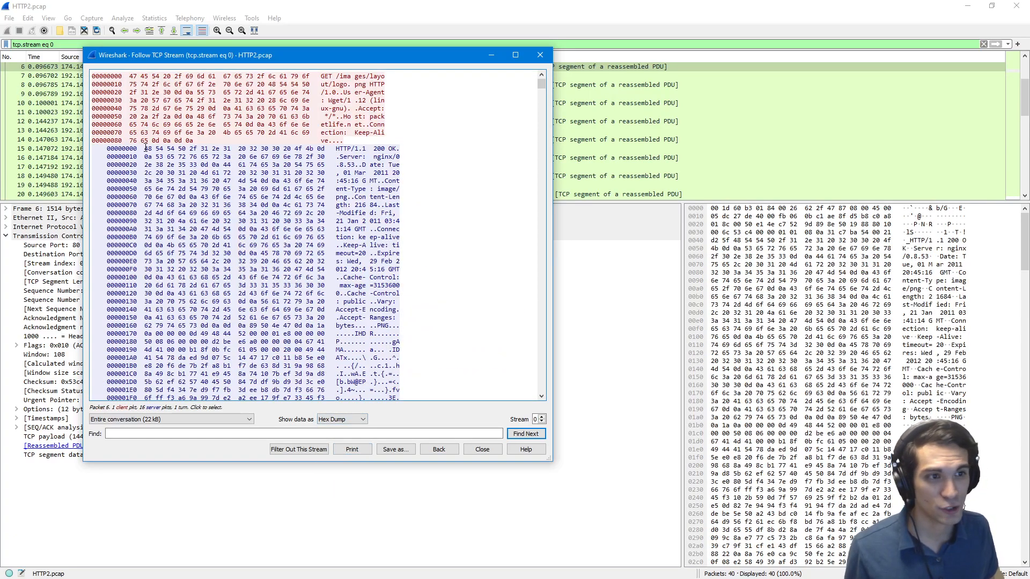
pyautogui.moveTo(106, 147); pyautogui.dragTo(448, 484)
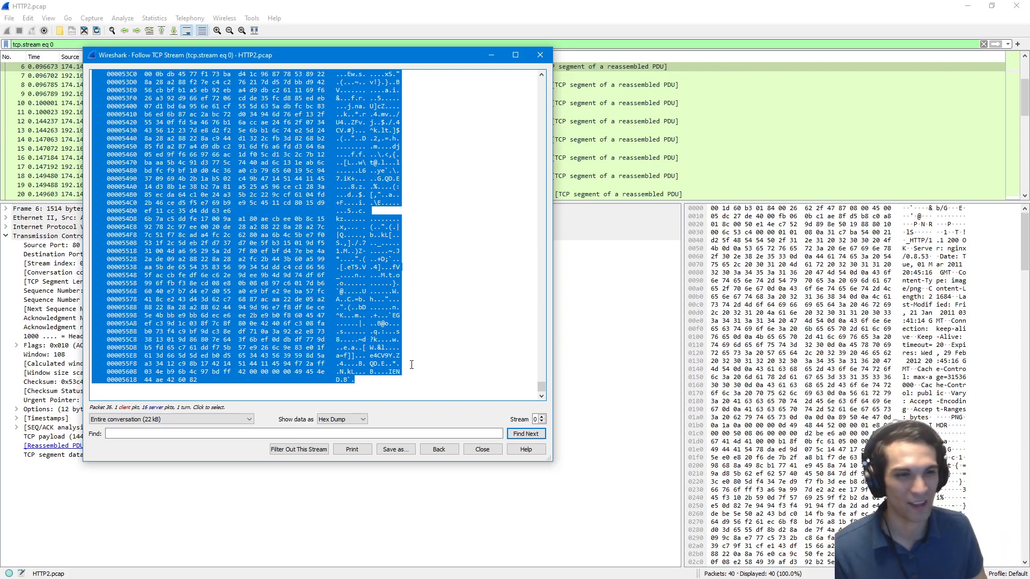
pyautogui.click(470, 453)
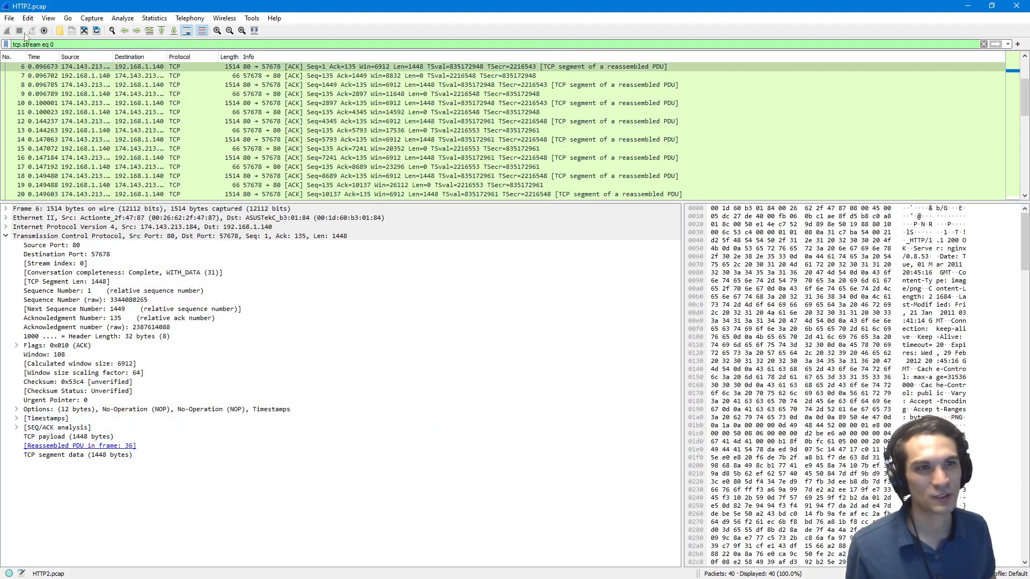
# Open the list of exportable HTTP objects in the capture
pyautogui.click(9, 18)
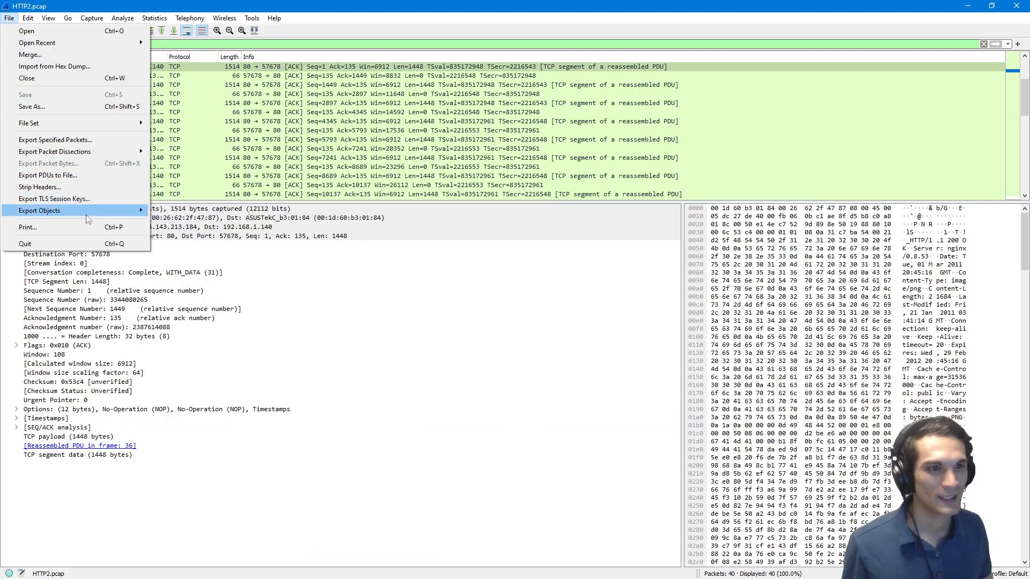
pyautogui.moveTo(74, 211)
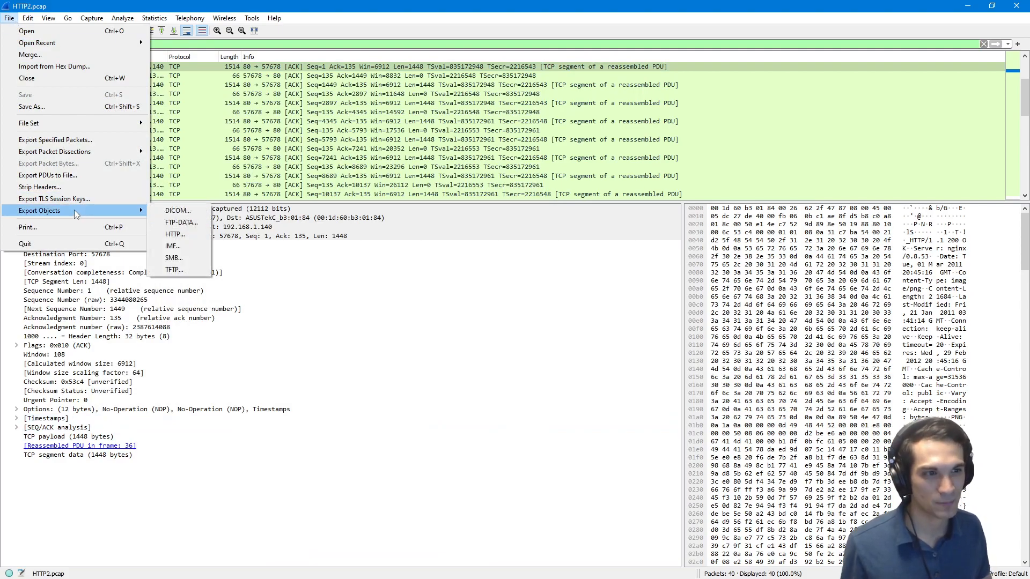
pyautogui.click(187, 235)
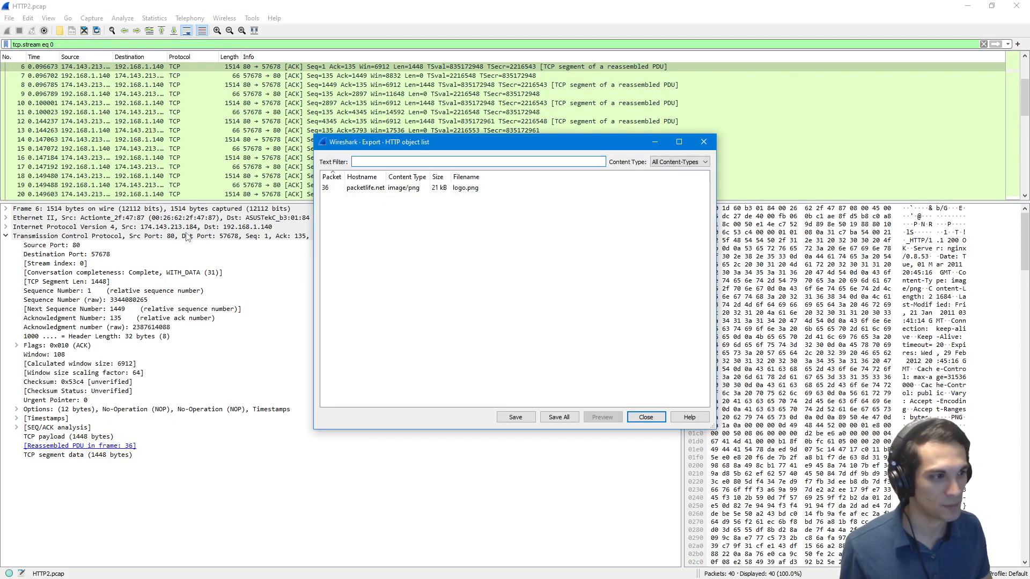
# Select the logo.png object, save all listed HTTP objects to the Downloads folder and close the object list
pyautogui.click(400, 188)
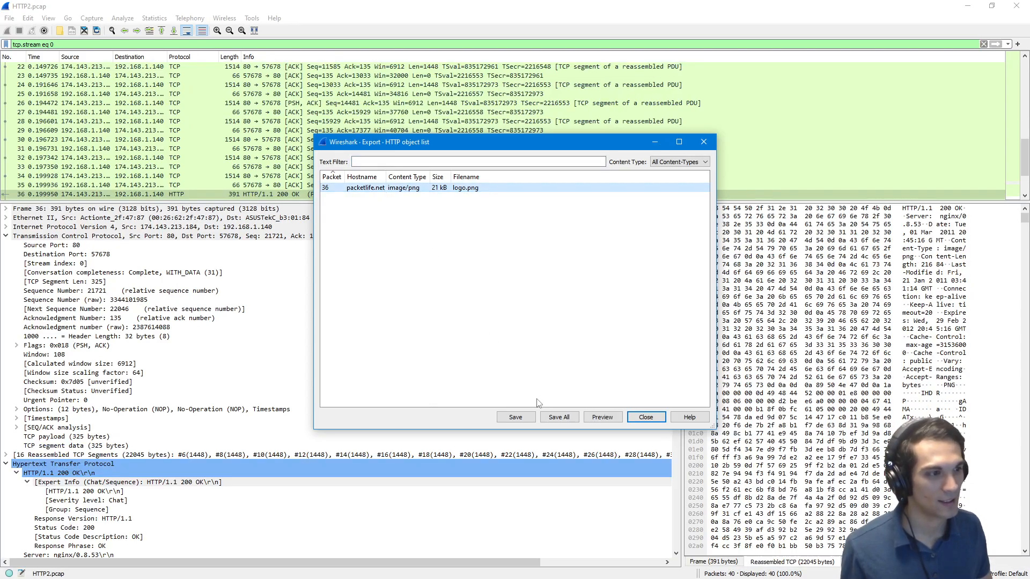
pyautogui.click(565, 423)
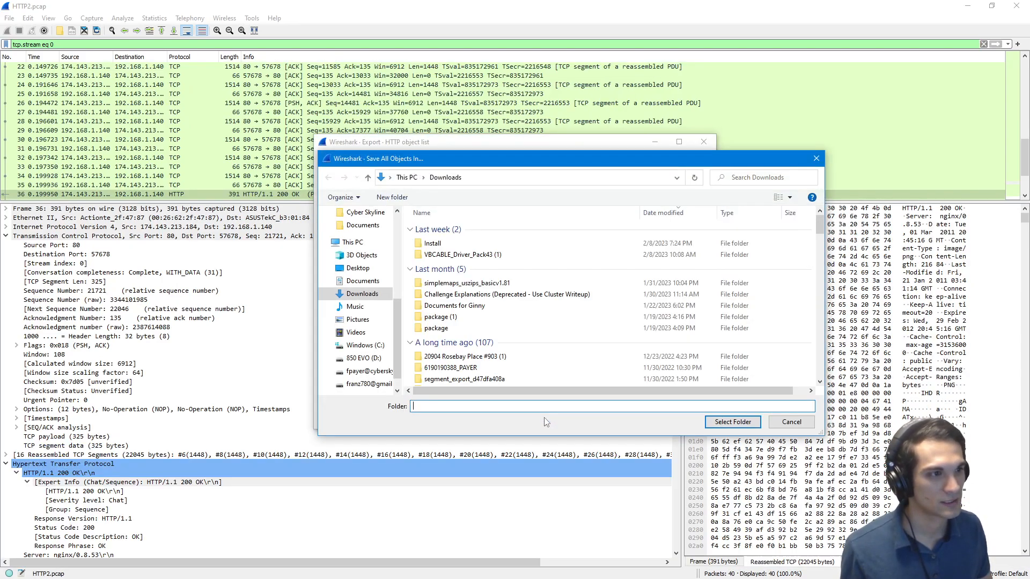
pyautogui.click(733, 422)
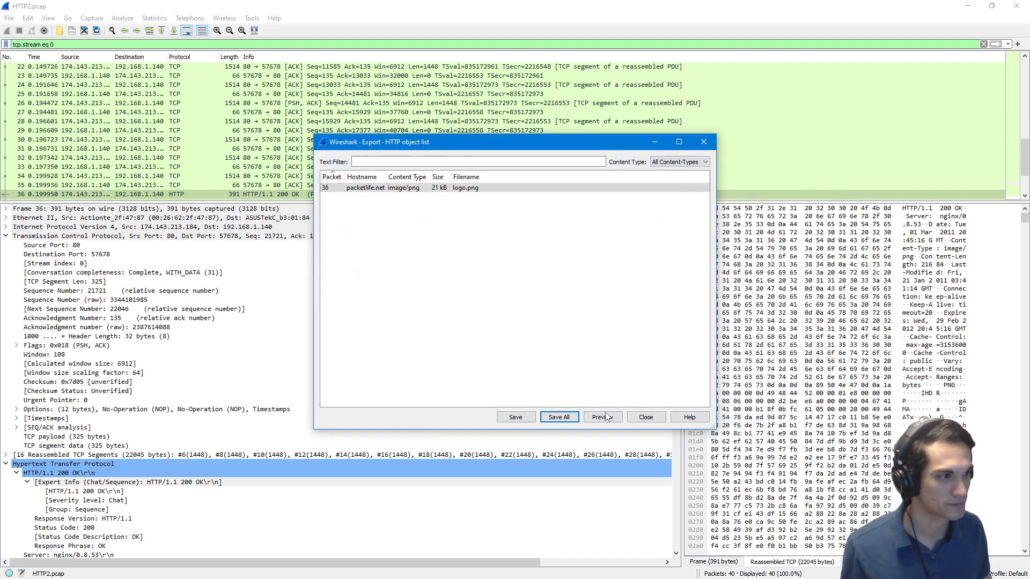
pyautogui.click(638, 423)
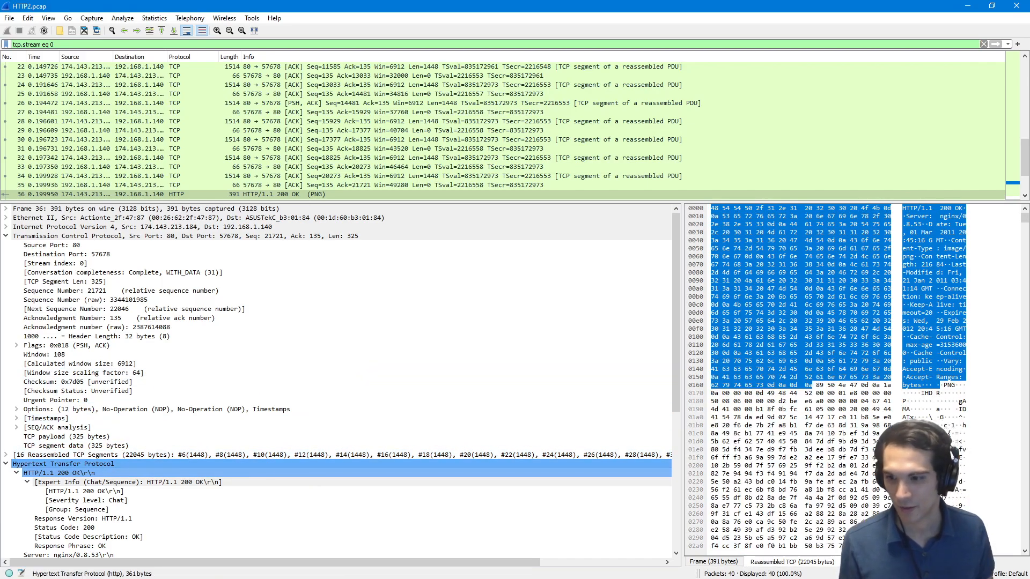
# Switch to the image viewer to view the exported logo(1).png, close it and return to the packet details in Wireshark
pyautogui.hotkey('alt', 'Tab')
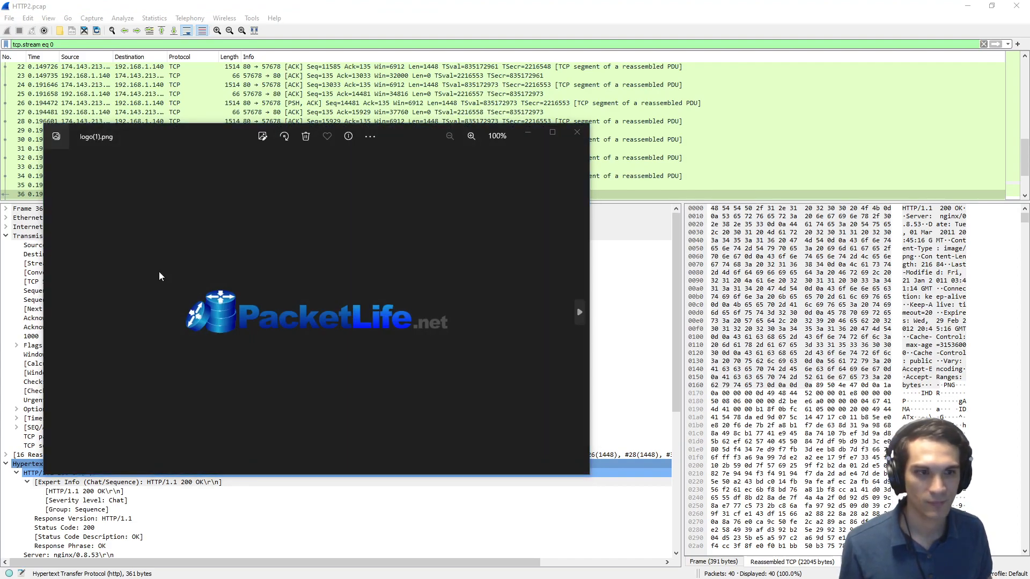
pyautogui.moveTo(442, 139); pyautogui.dragTo(515, 139)
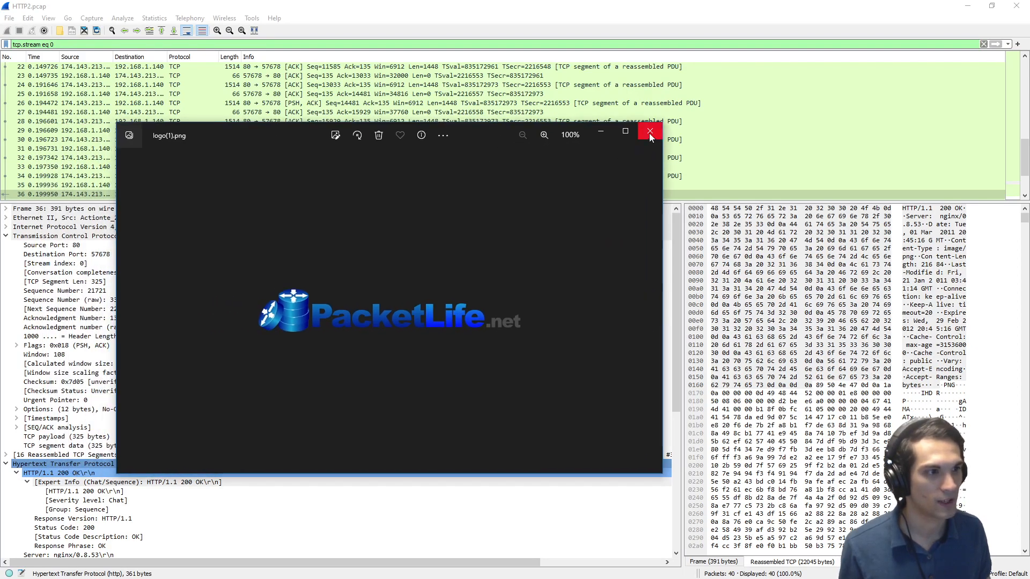
pyautogui.click(651, 135)
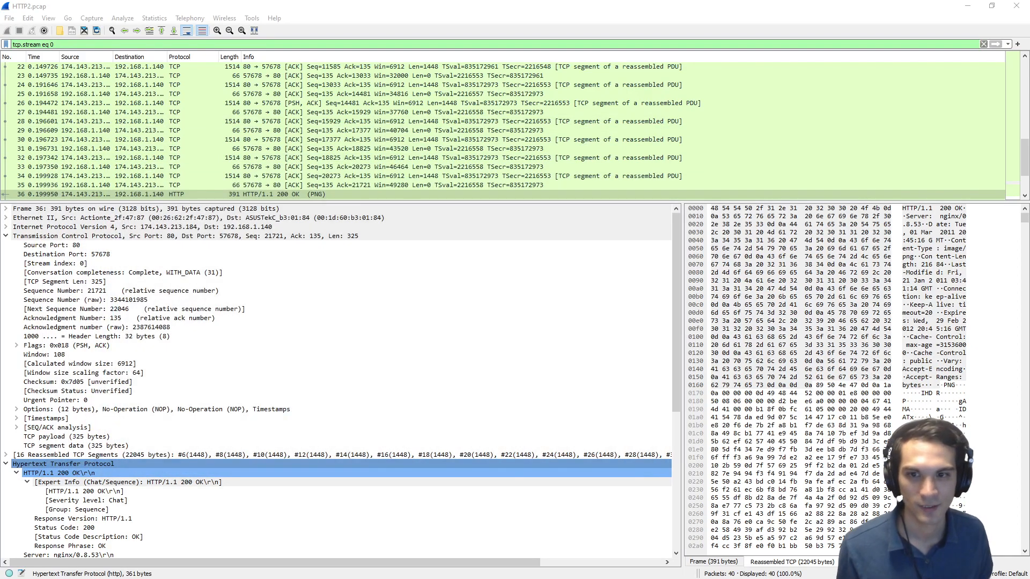
pyautogui.click(129, 328)
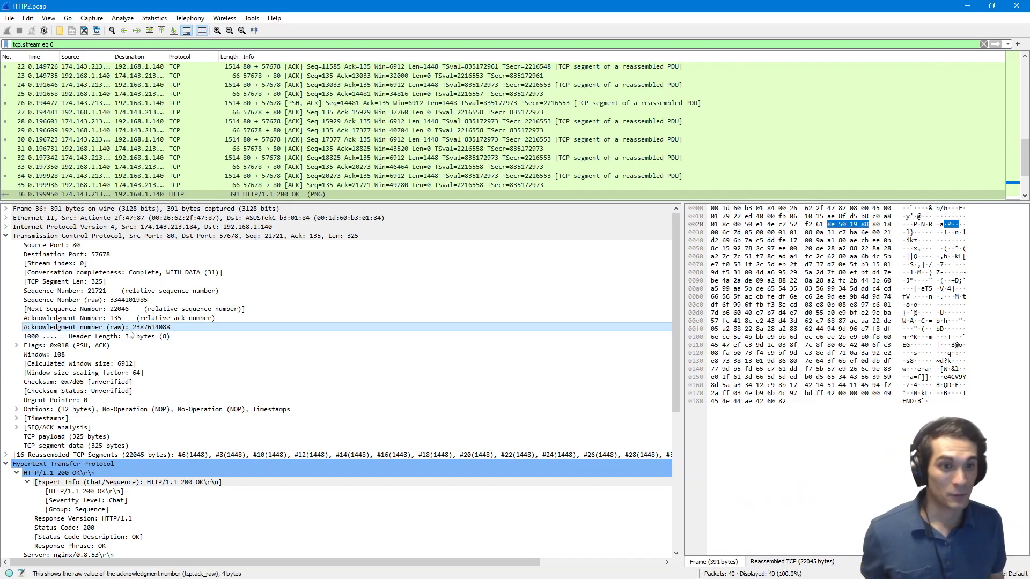